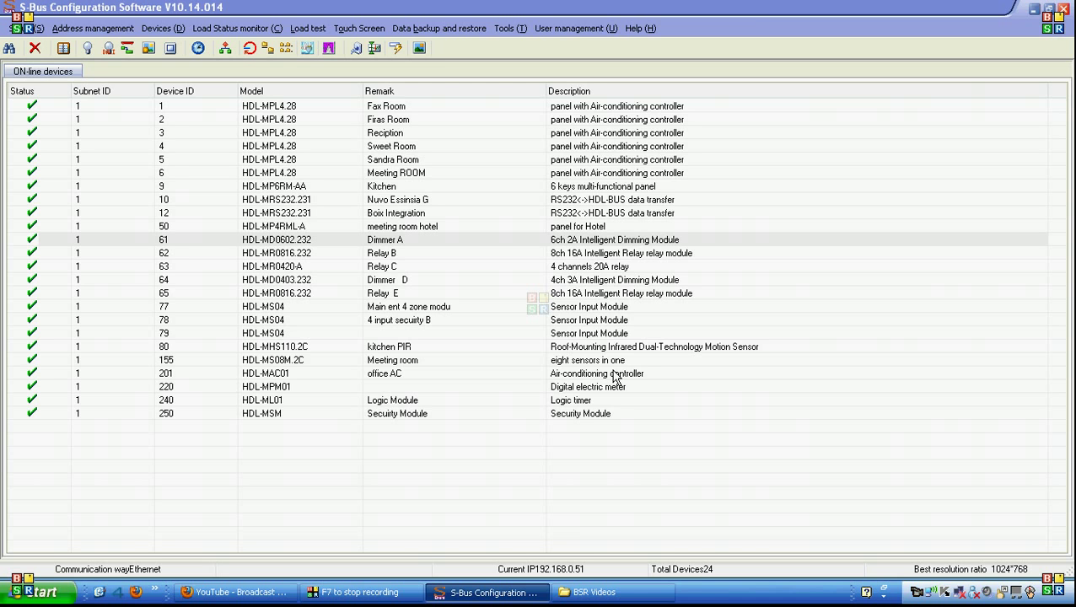
Open the configuration window for dimmer device 61 (HDL-MD0602.232, Dimmer A)
click(554, 242)
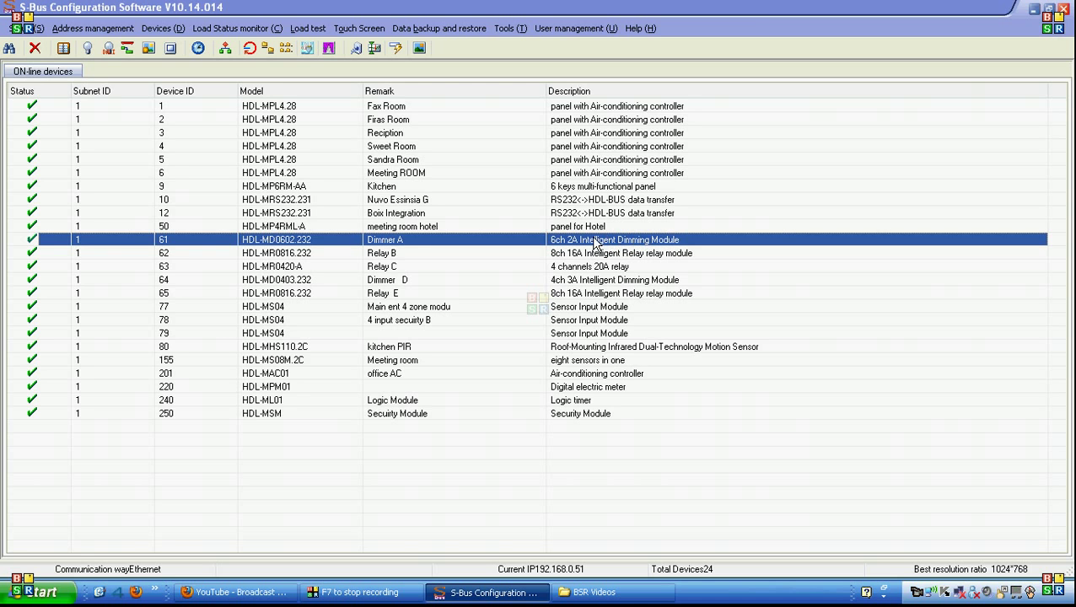
double_click(594, 243)
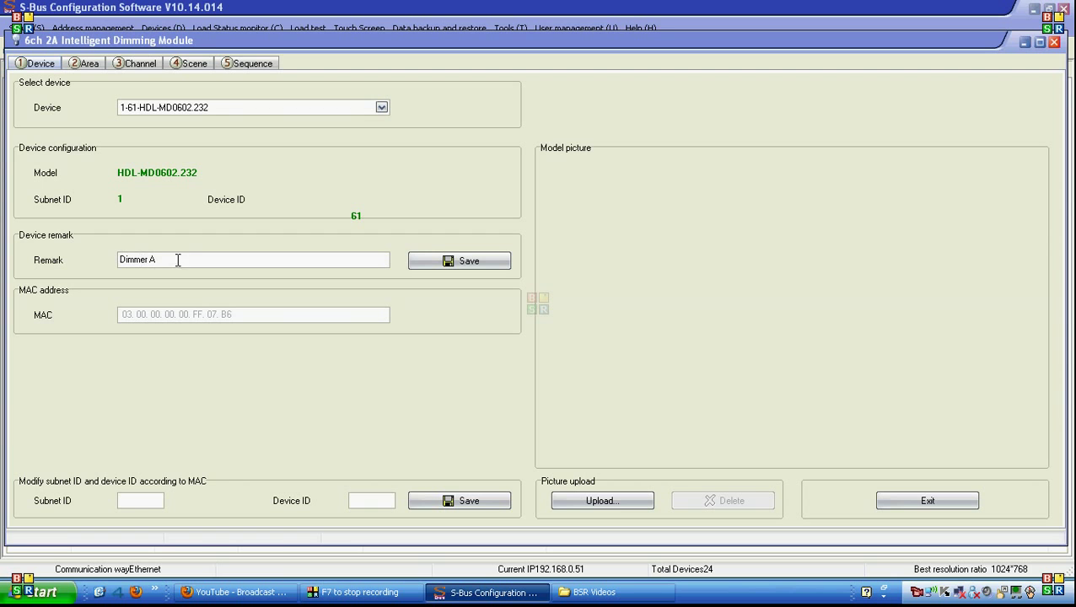
Replace the dimmer's Dimmer A remark with 'GF - A Dimmer' and save it
click(193, 260)
drag(169, 259, 70, 272)
text(GF)
text( - A)
text( Dimmer)
click(414, 263)
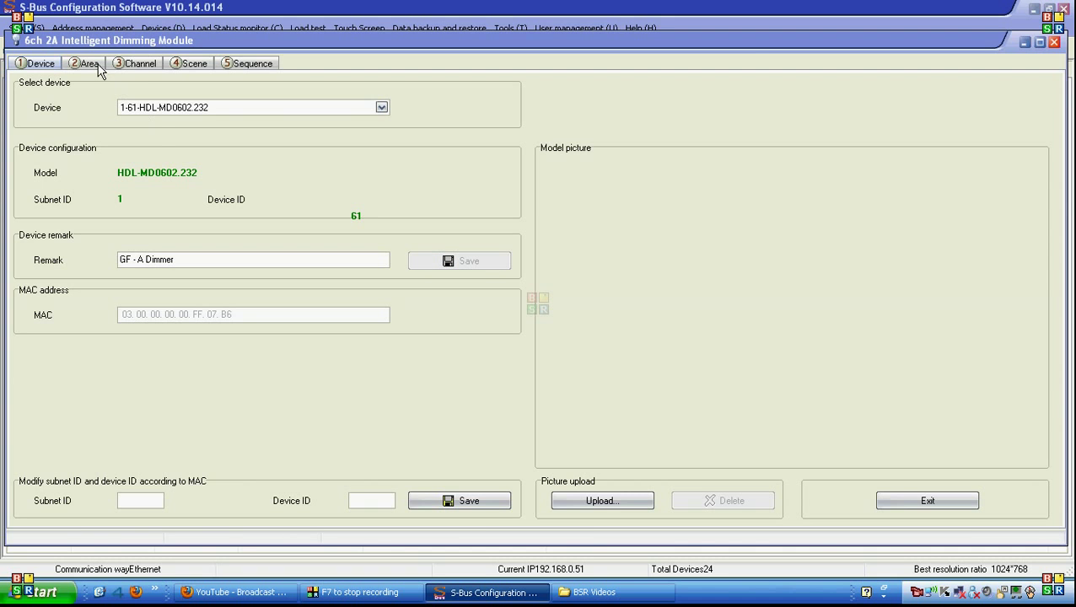
click(141, 65)
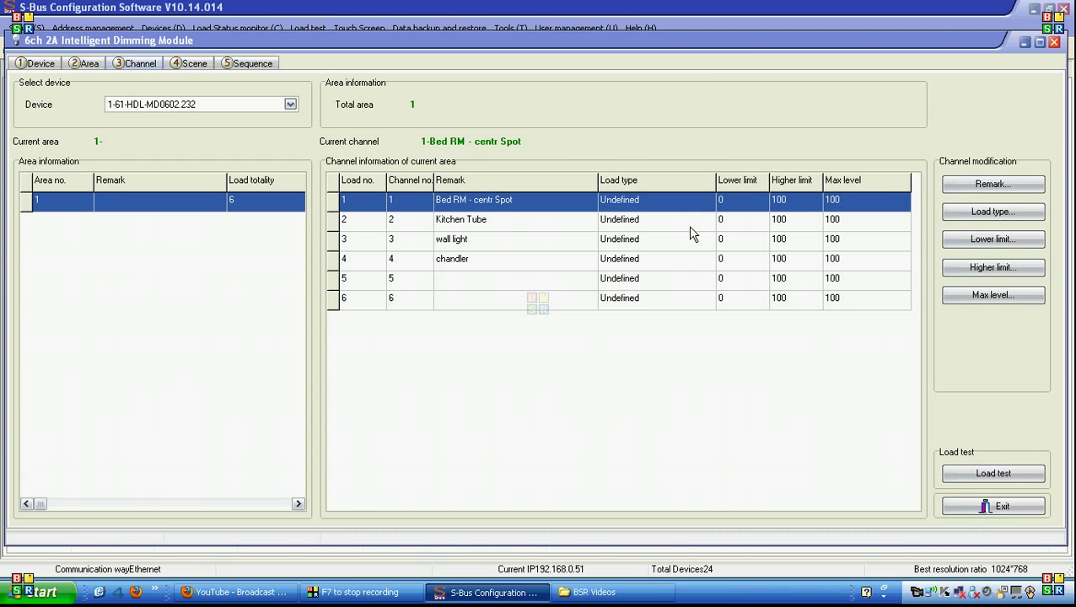
Enter 'Passage Spot' as channel 5's remark in the channel remark editor and save
click(955, 188)
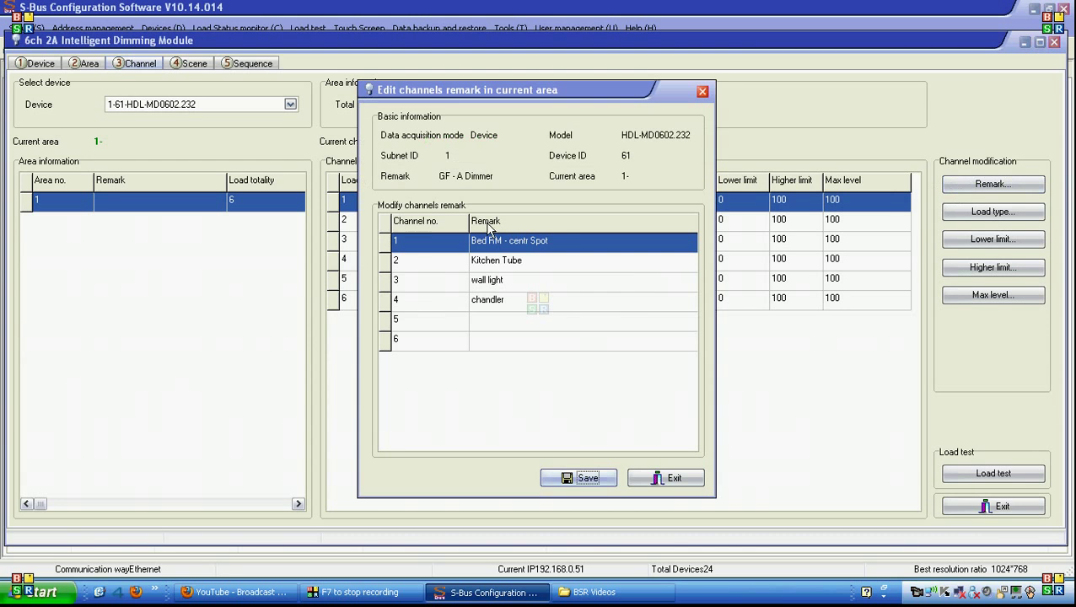
click(563, 244)
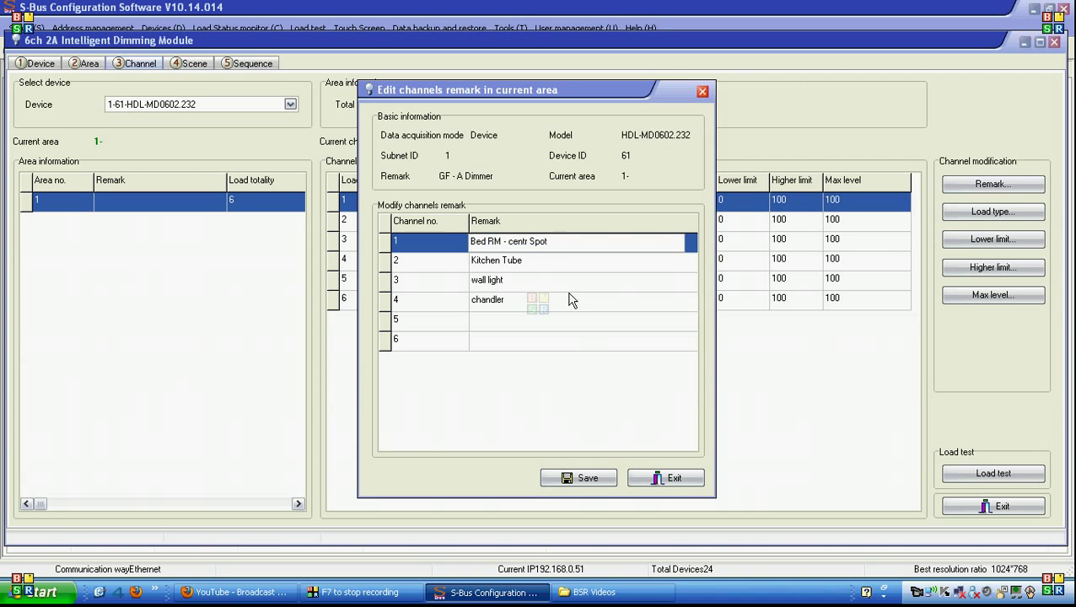
click(590, 260)
click(533, 280)
click(520, 305)
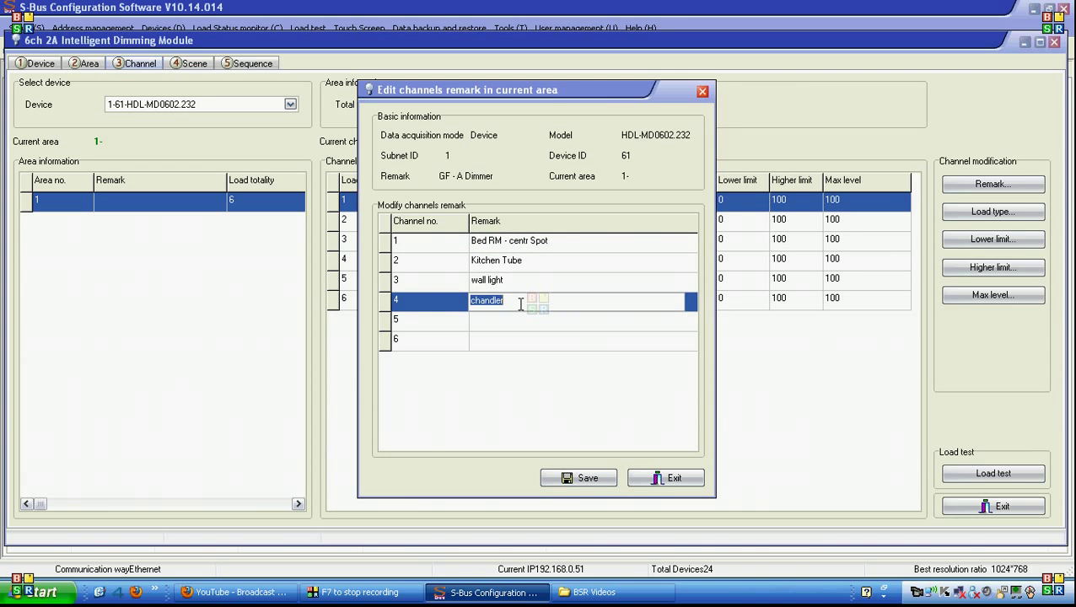
click(505, 323)
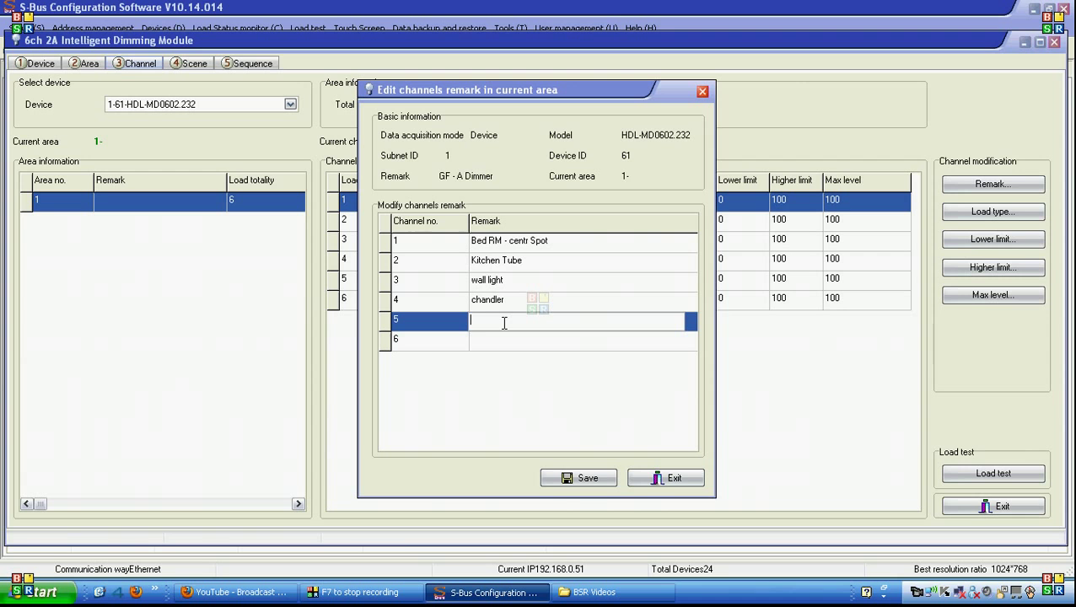
text(Passage)
text( Spot)
click(520, 346)
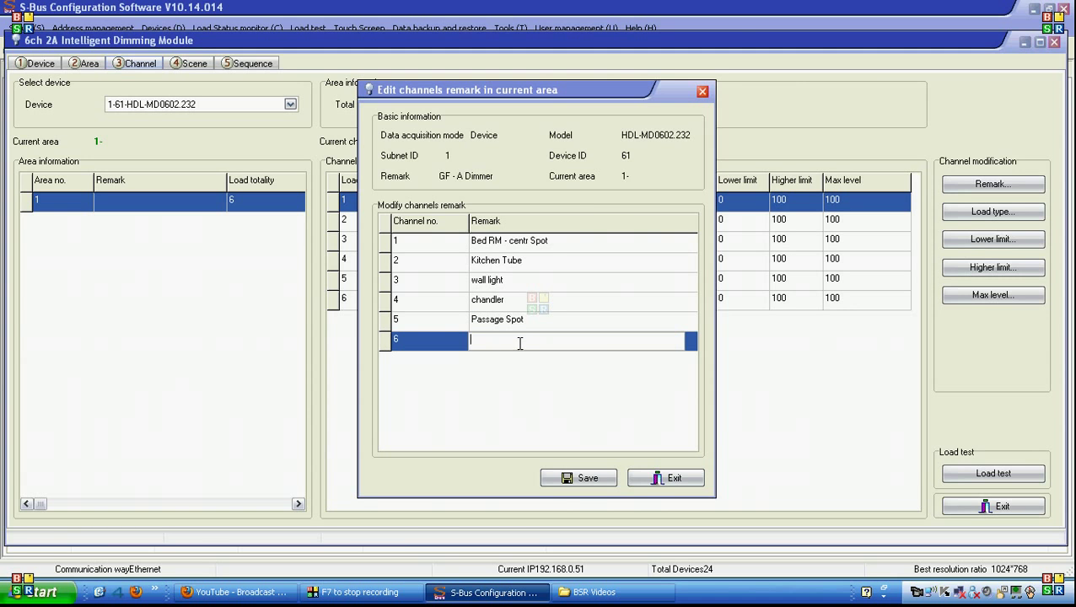
click(561, 485)
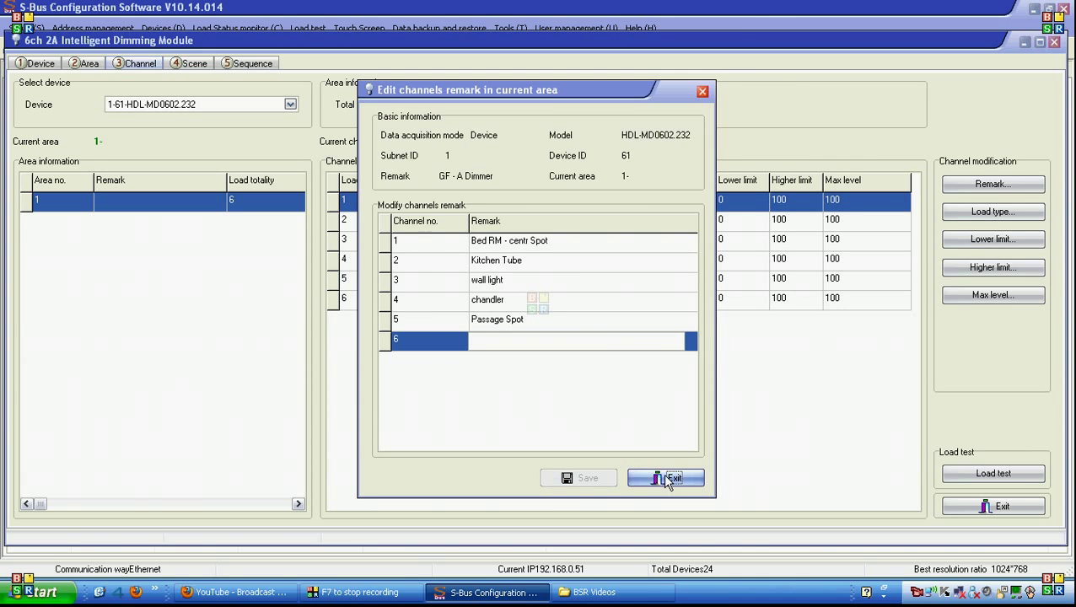
click(669, 478)
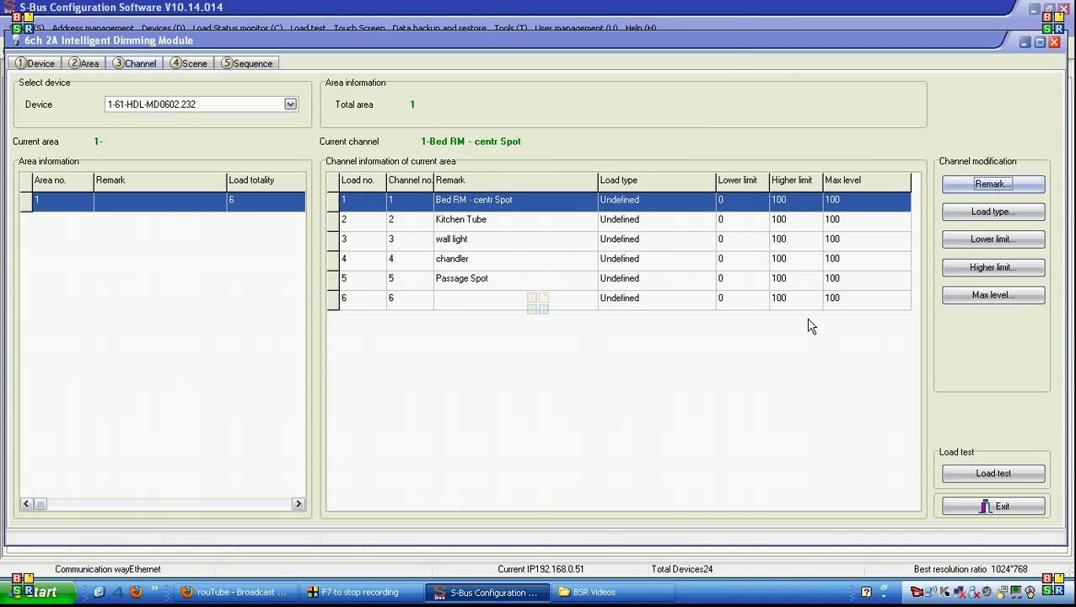
click(995, 474)
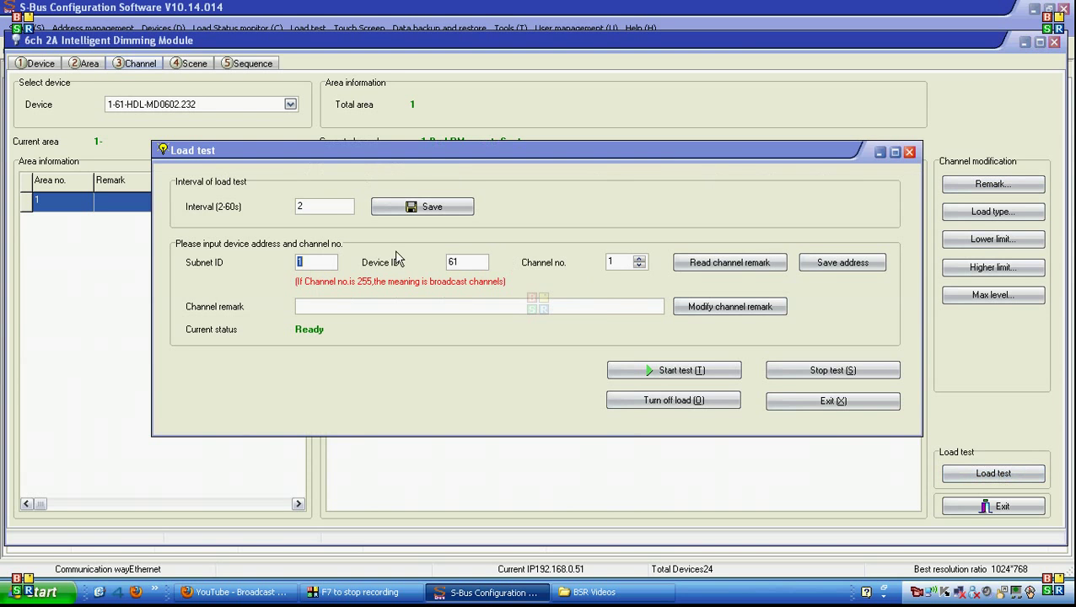
Save channel 6 as the load test address, then run and stop the load test
click(478, 257)
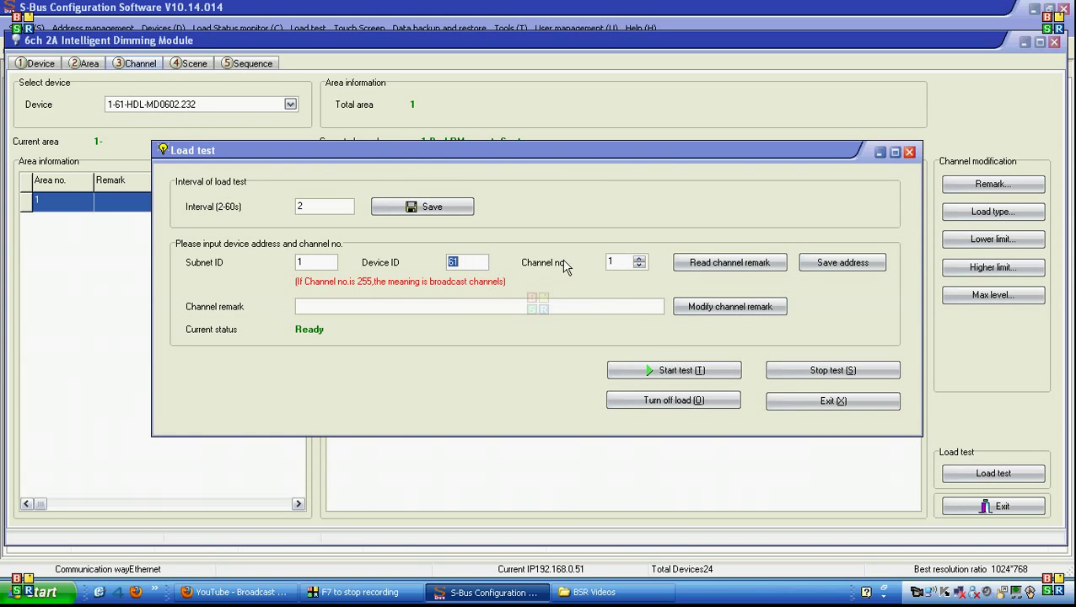
click(622, 260)
text(6)
click(817, 262)
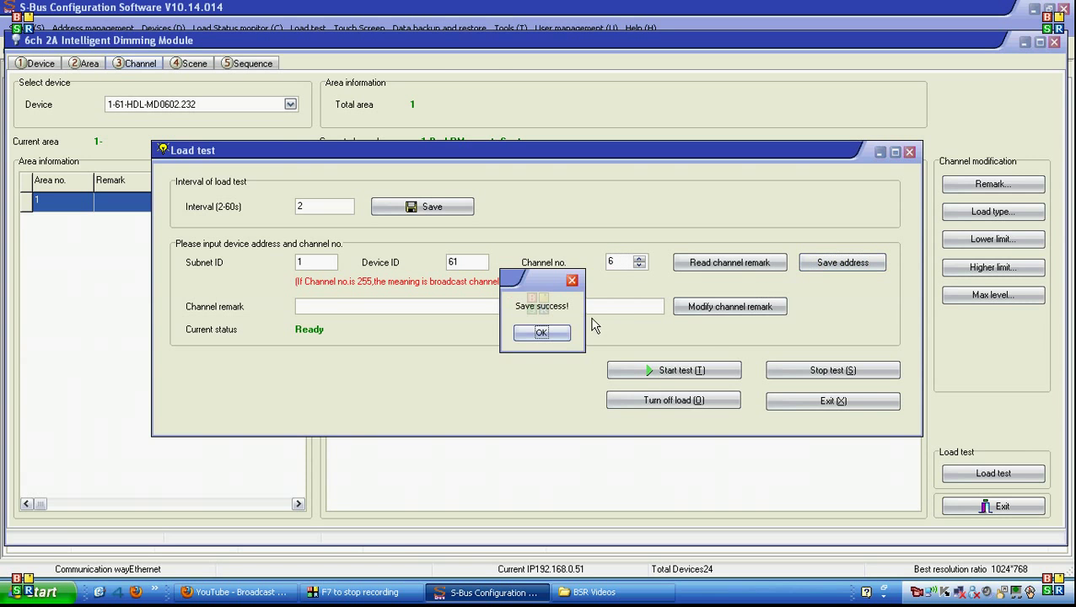
click(542, 332)
click(682, 372)
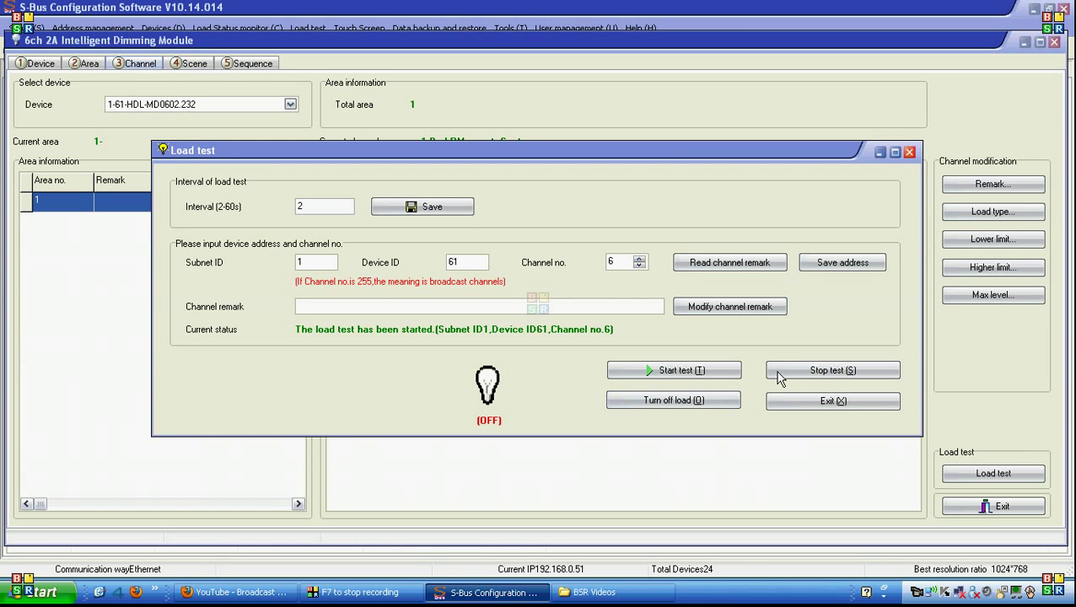
click(818, 371)
Give channel 6 the remark 'Balcony wall' and close the load test window
click(486, 307)
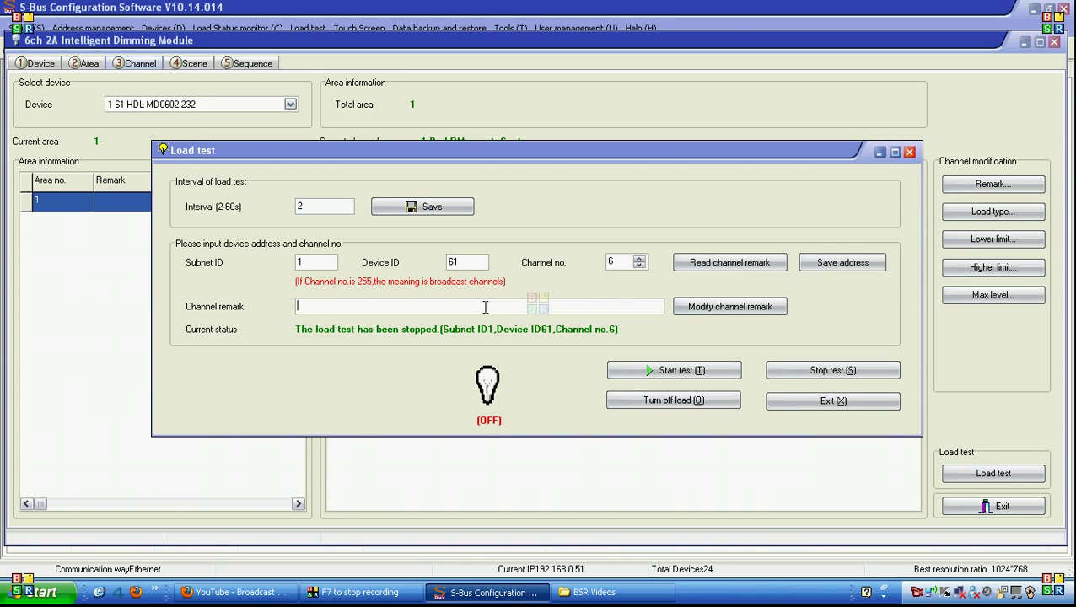
text(Balcon)
text(y wall)
click(741, 307)
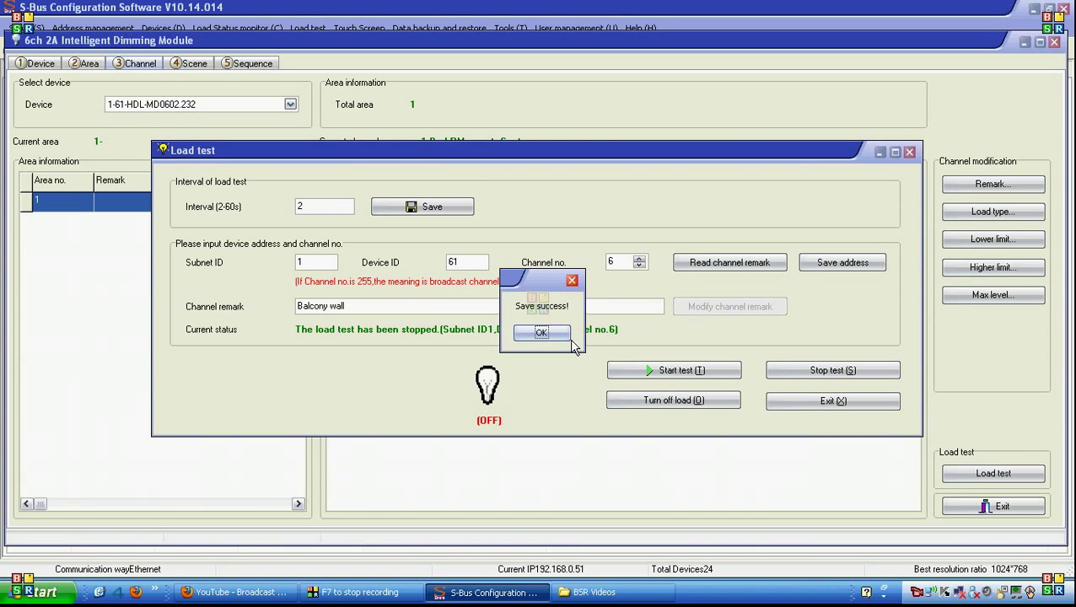
click(544, 335)
click(910, 155)
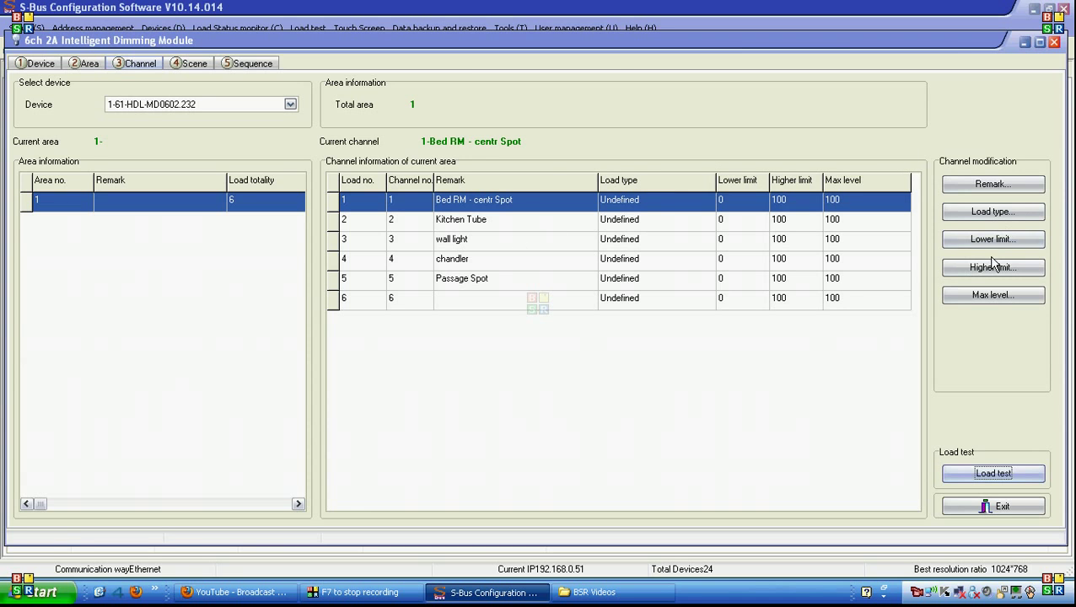
Set every channel's maximum level to 90 using synchronous modification, and save
click(1012, 300)
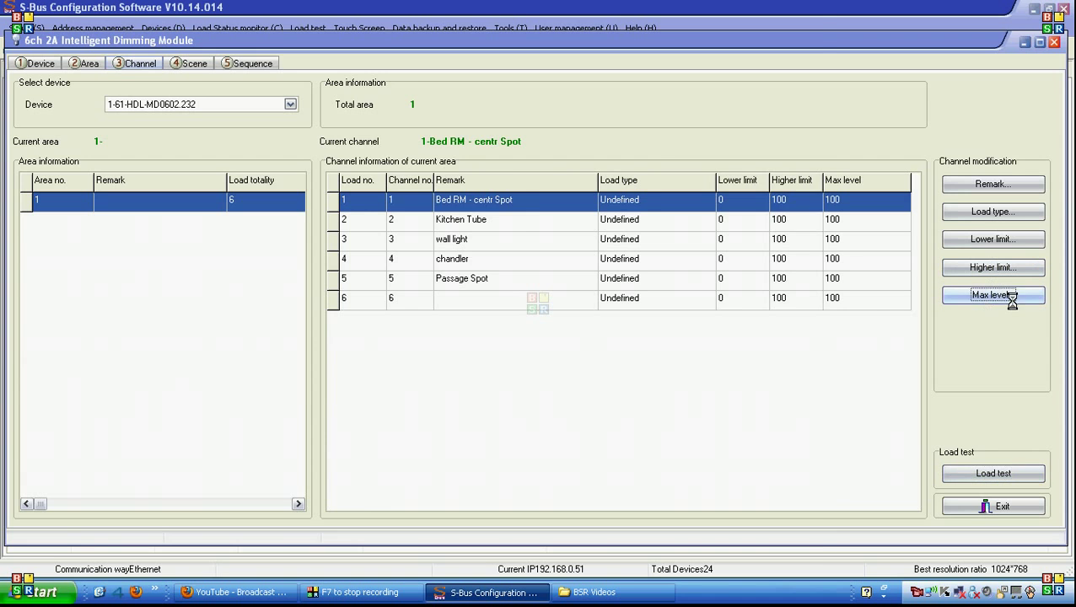
click(544, 207)
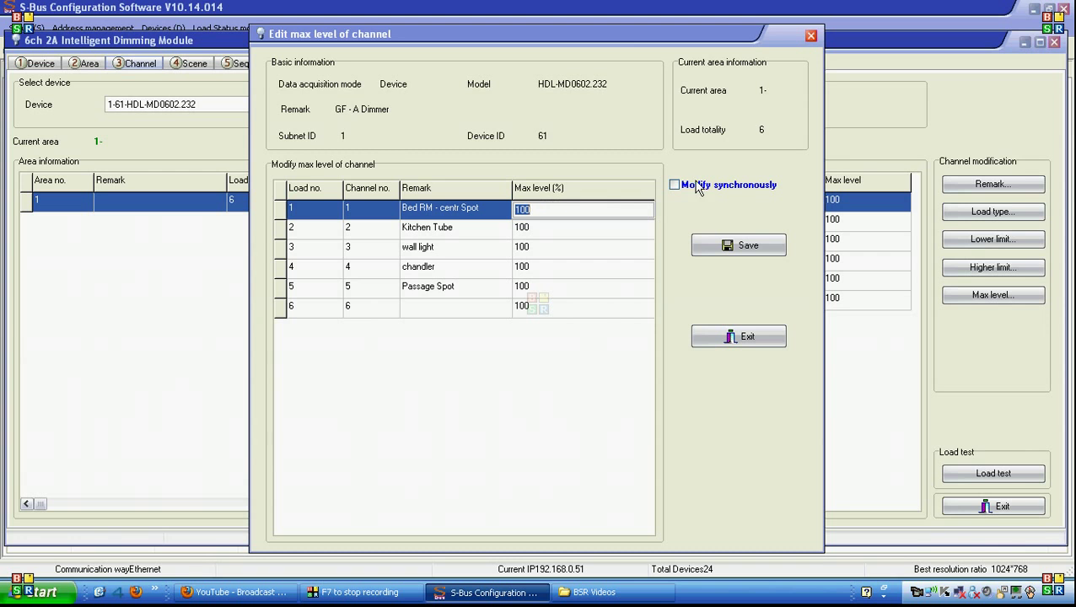
text(90)
click(674, 185)
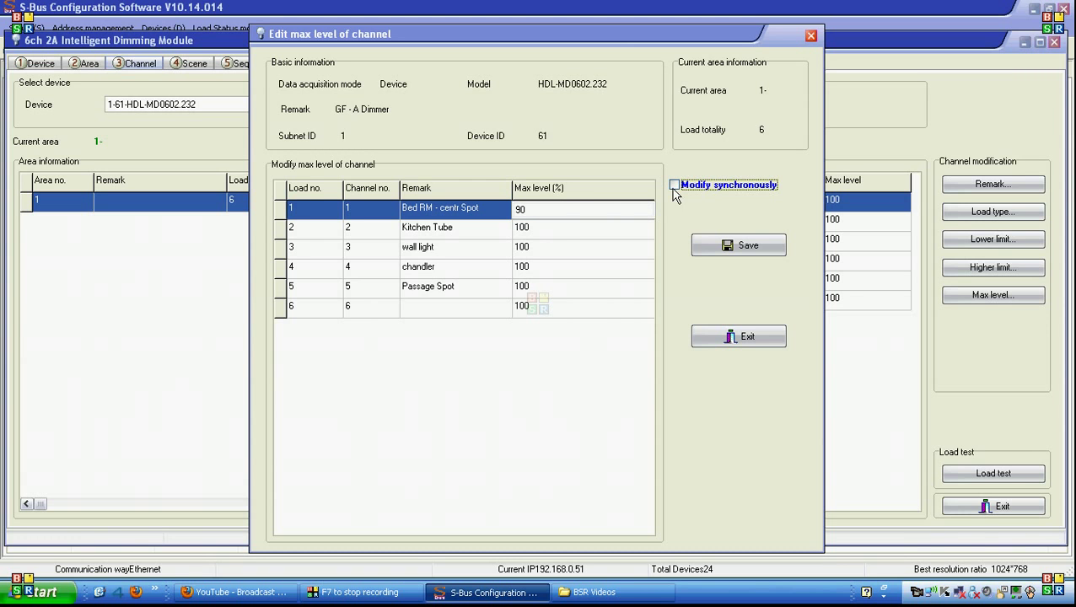
double_click(588, 205)
text(90)
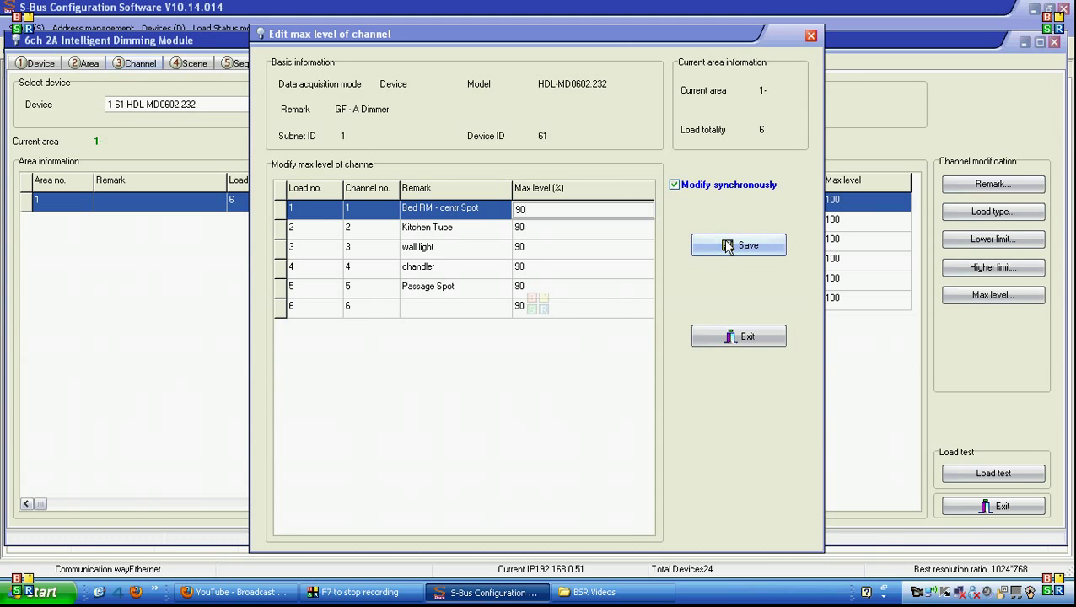
click(518, 268)
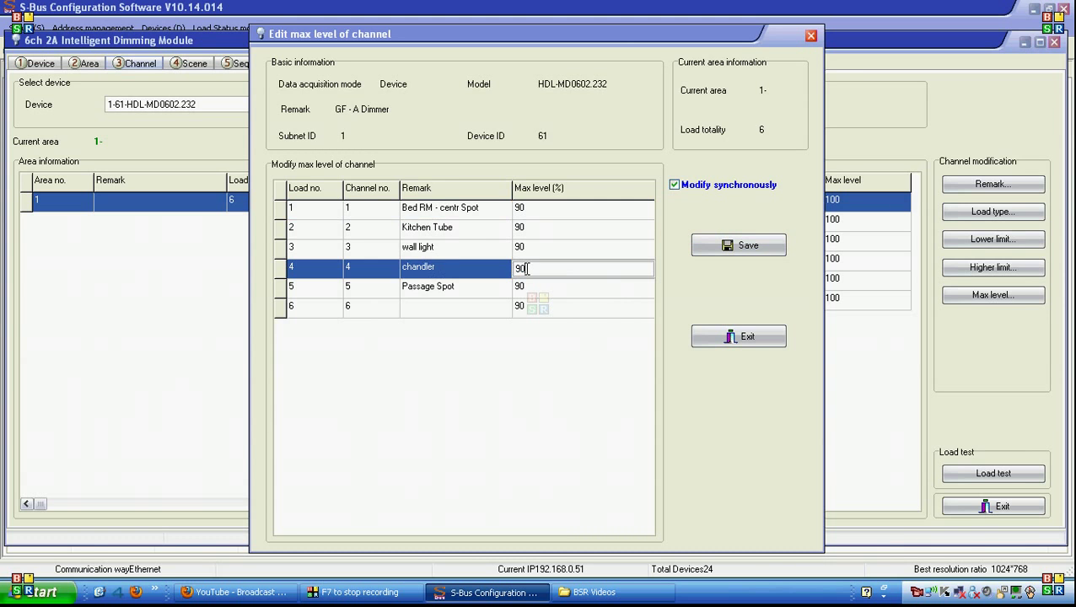
click(737, 246)
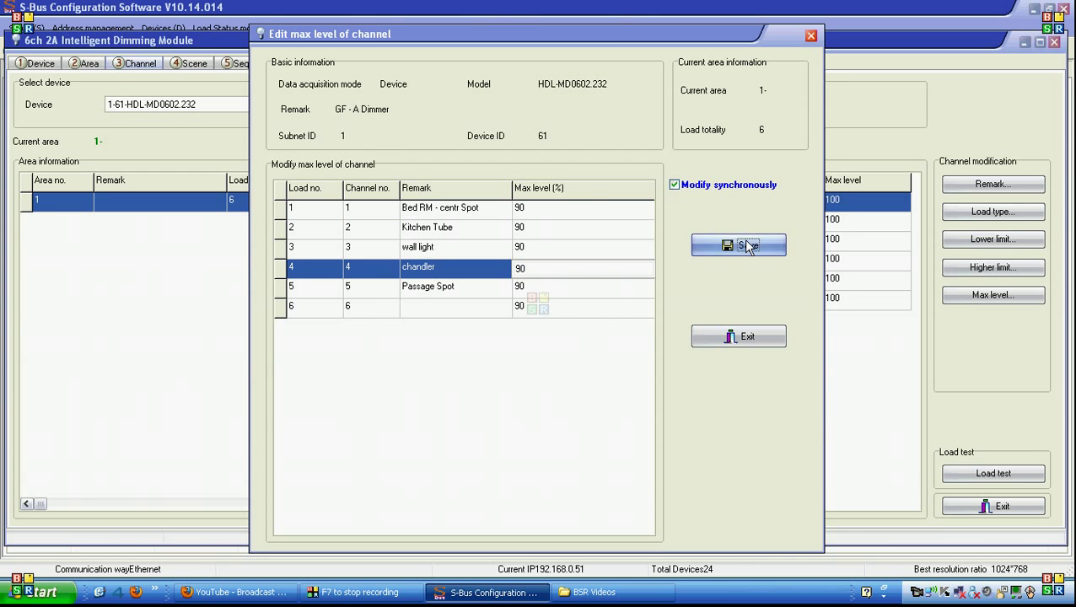
click(746, 347)
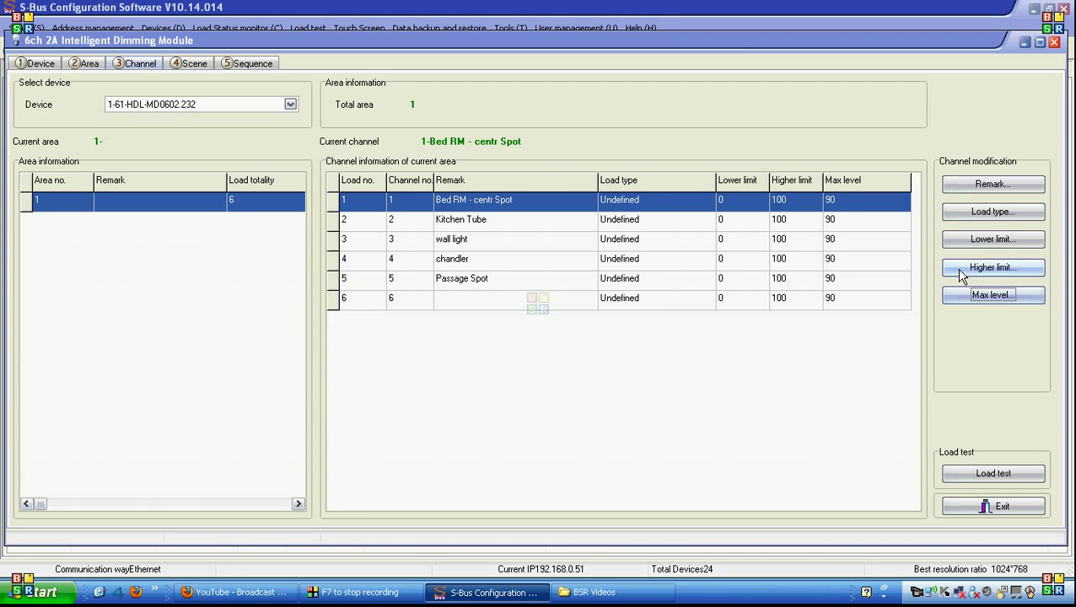
List scenes 1 to 3 for area 1 on the dimmer's Scene page
click(193, 69)
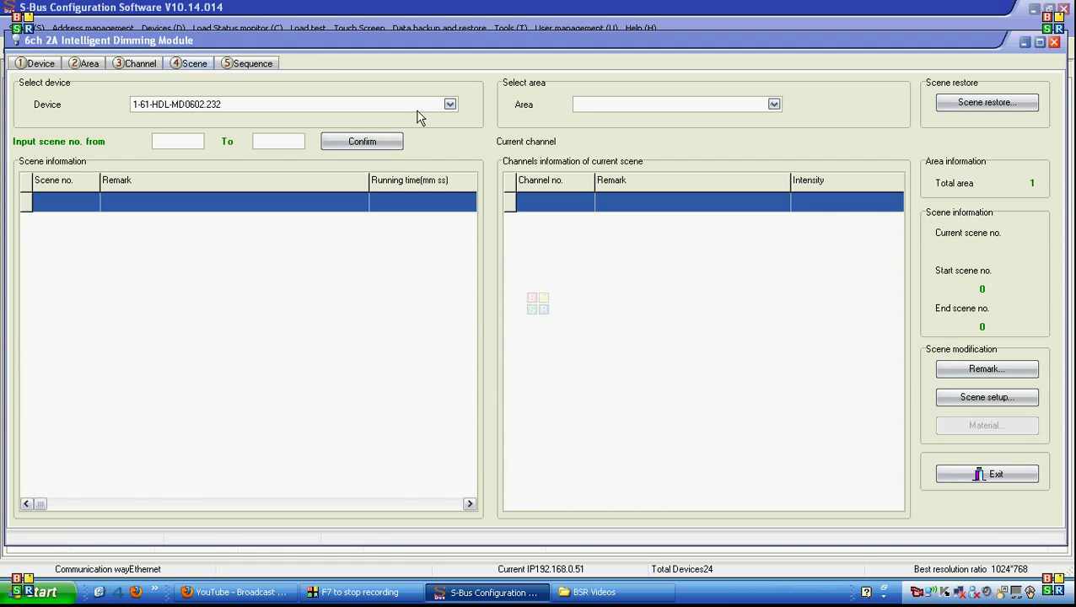
click(773, 105)
click(302, 141)
text(3)
click(379, 144)
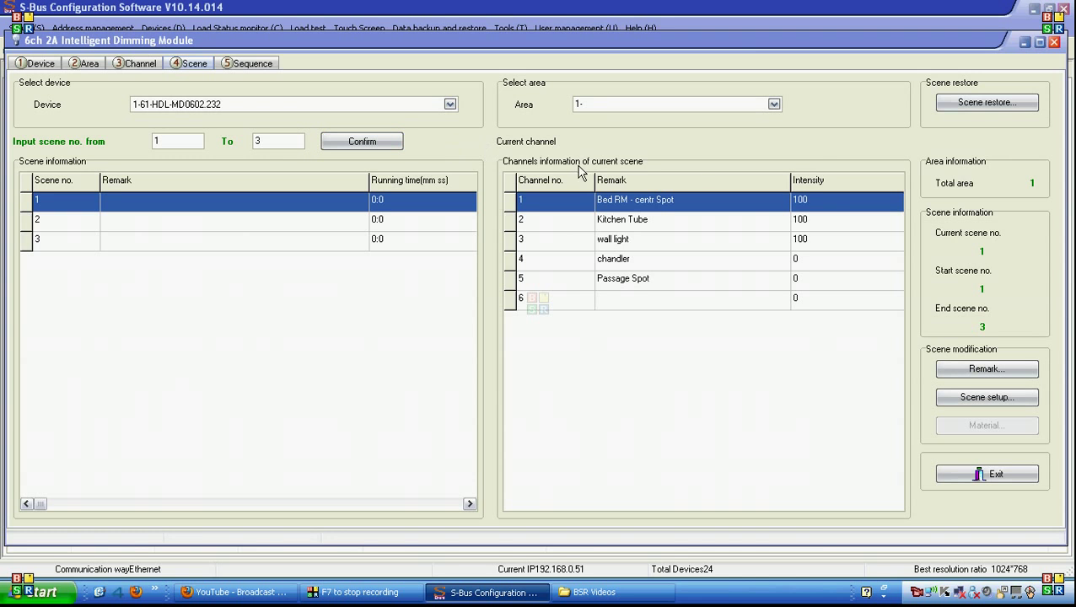
In Scene restore, set area 1's restore mode to Specified scene, scene No. 0, and save
click(993, 110)
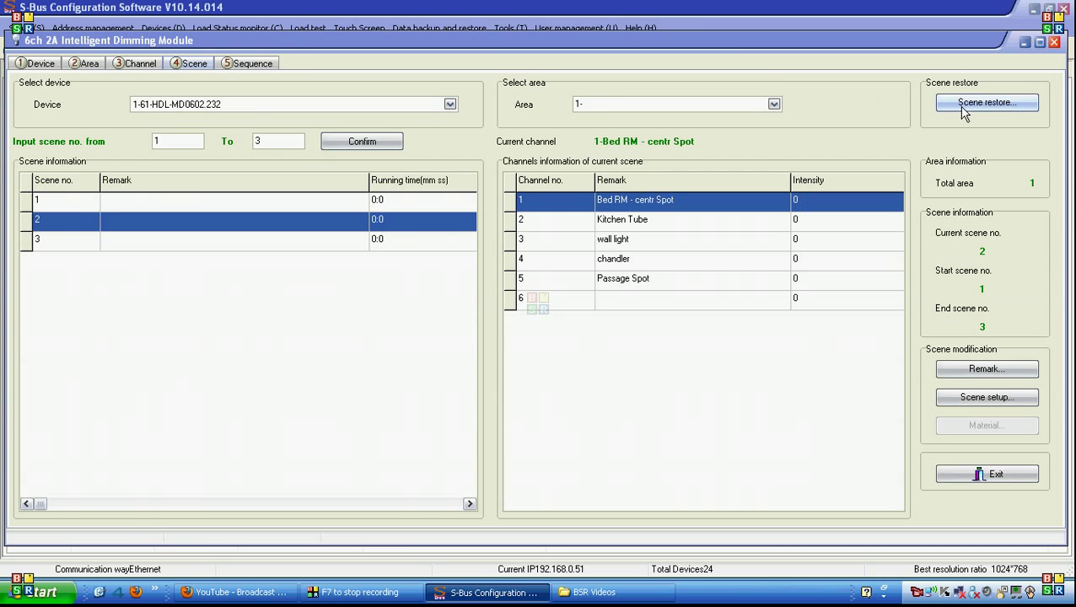
click(993, 106)
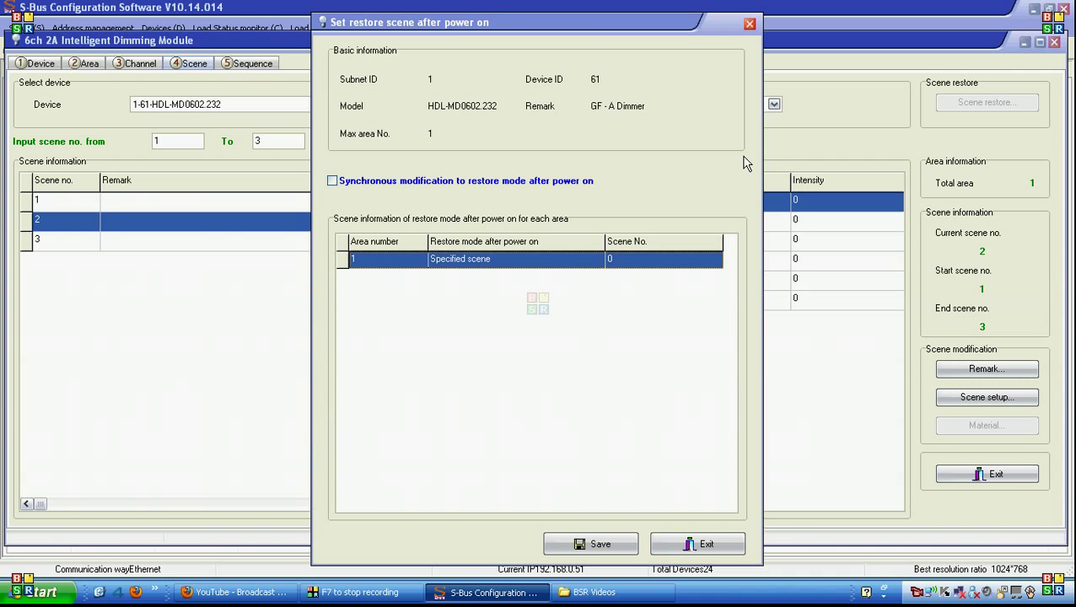
click(533, 259)
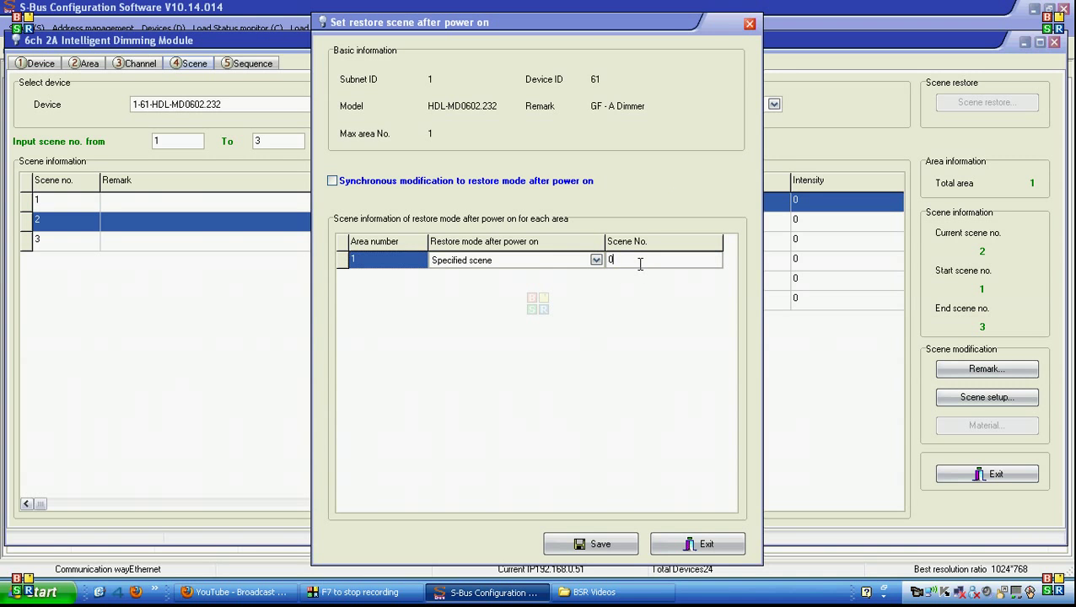
click(641, 264)
click(595, 260)
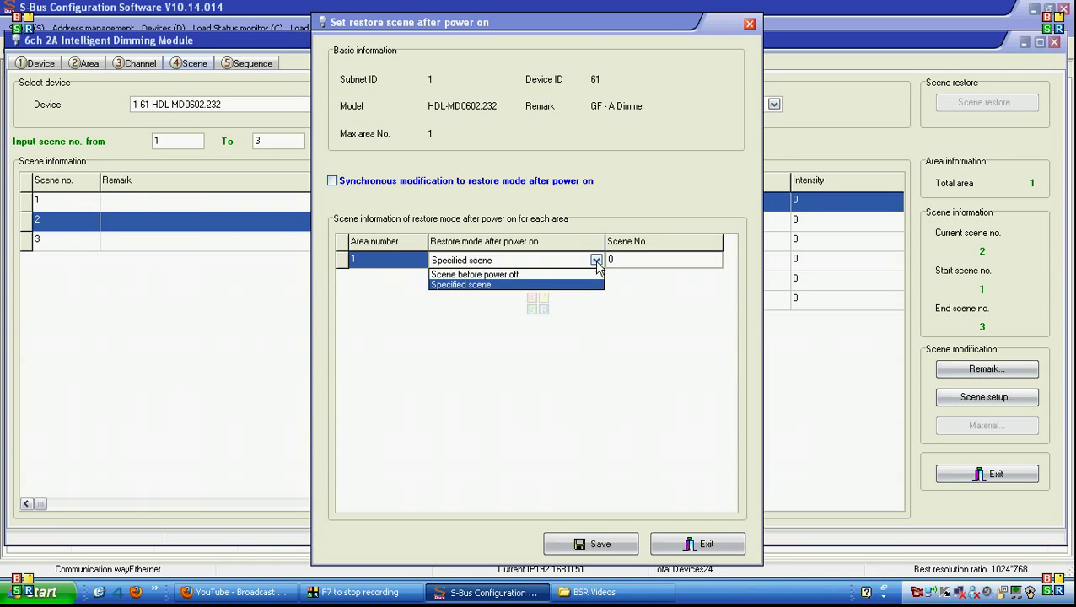
click(581, 276)
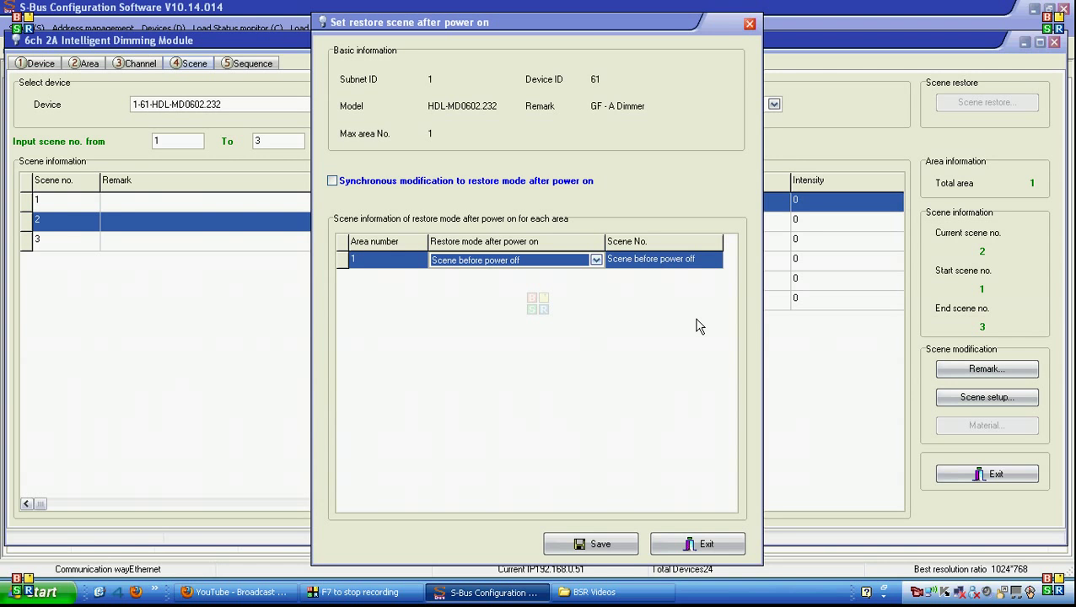
click(596, 260)
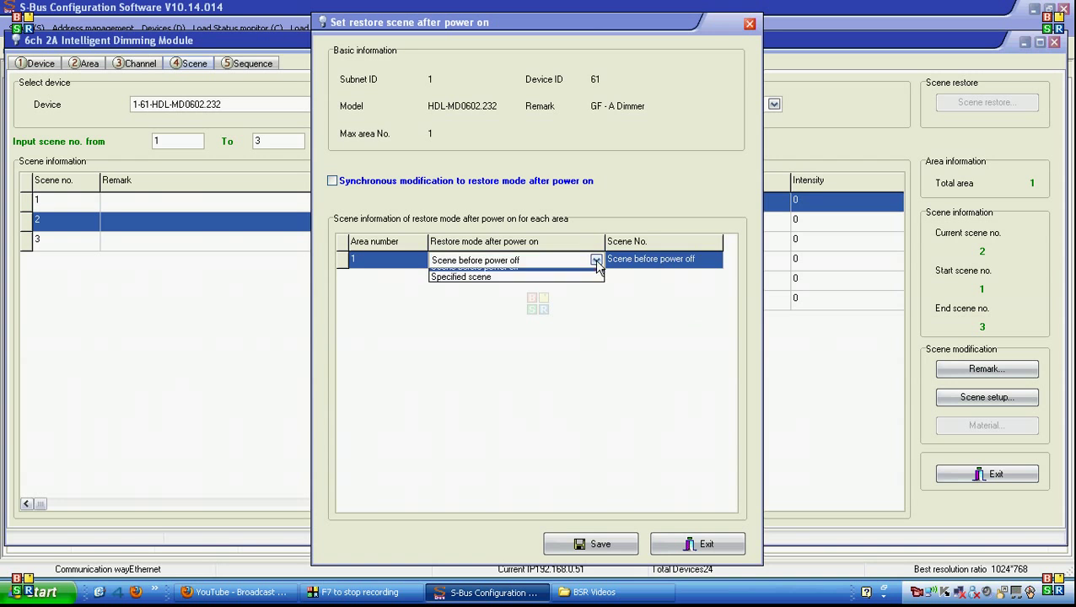
click(578, 287)
click(653, 260)
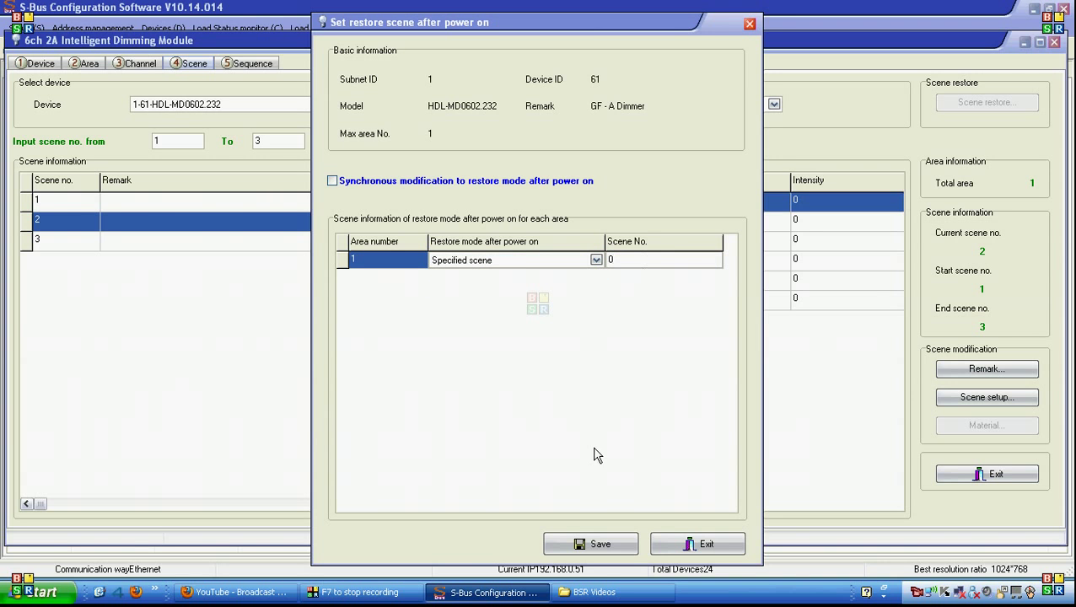
click(590, 544)
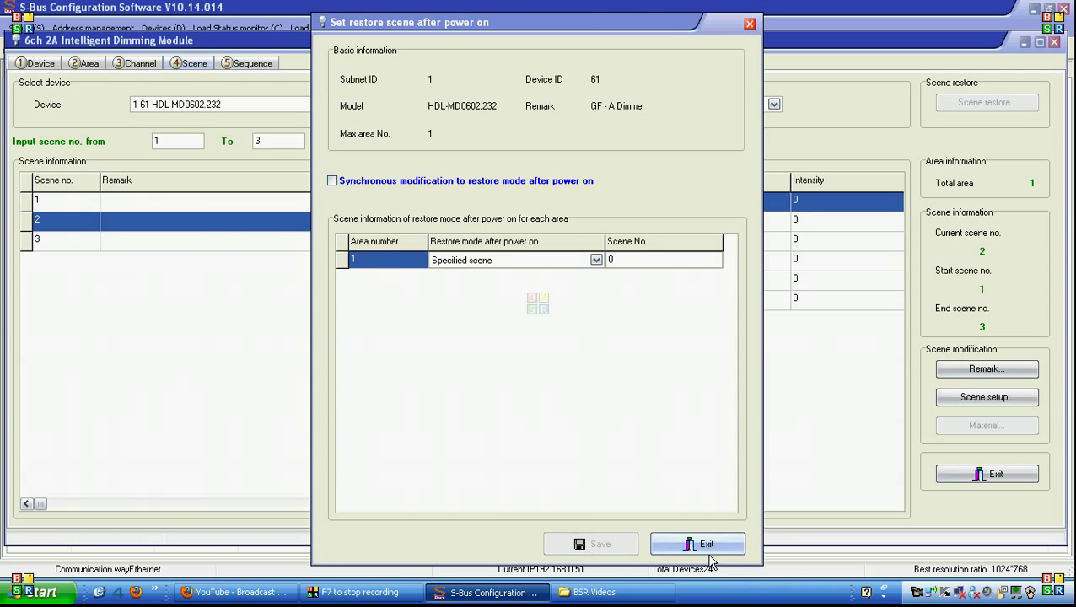
click(700, 544)
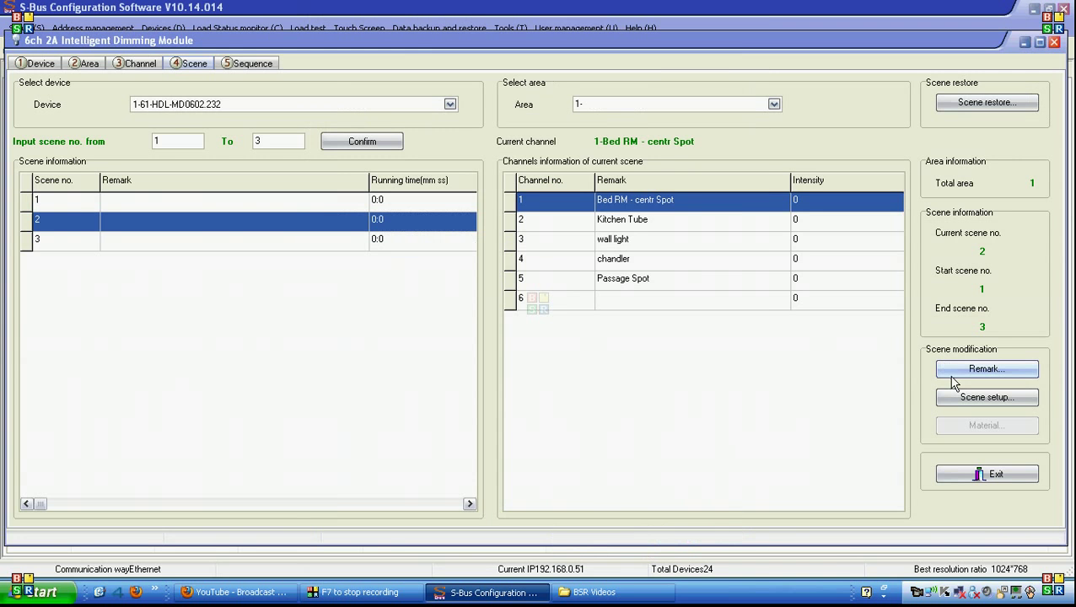
Load area 1's six sequences on the Sequence page, then view the Area page
click(258, 65)
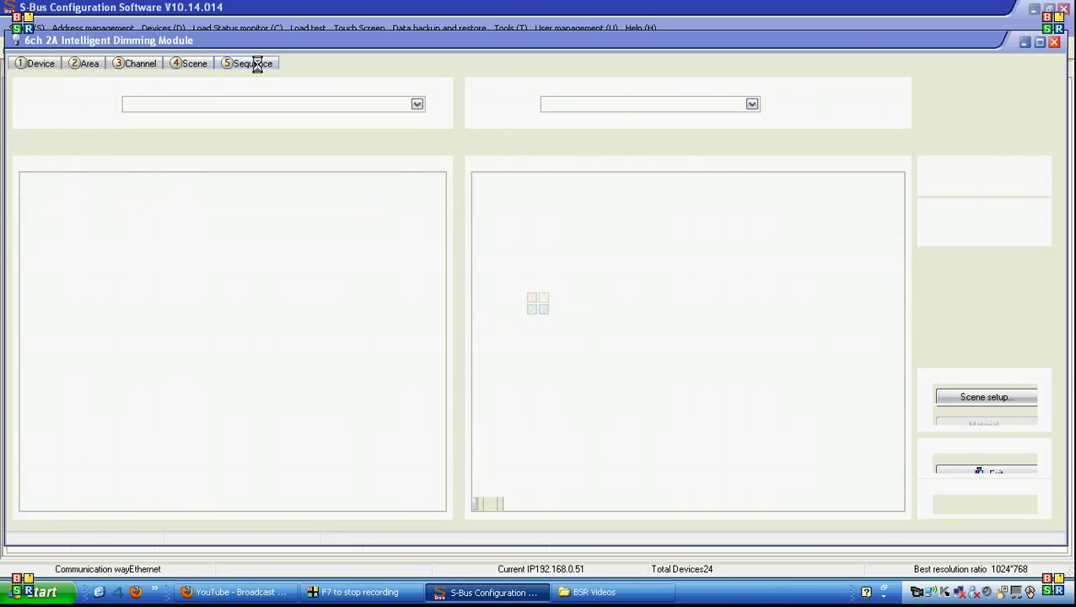
click(750, 106)
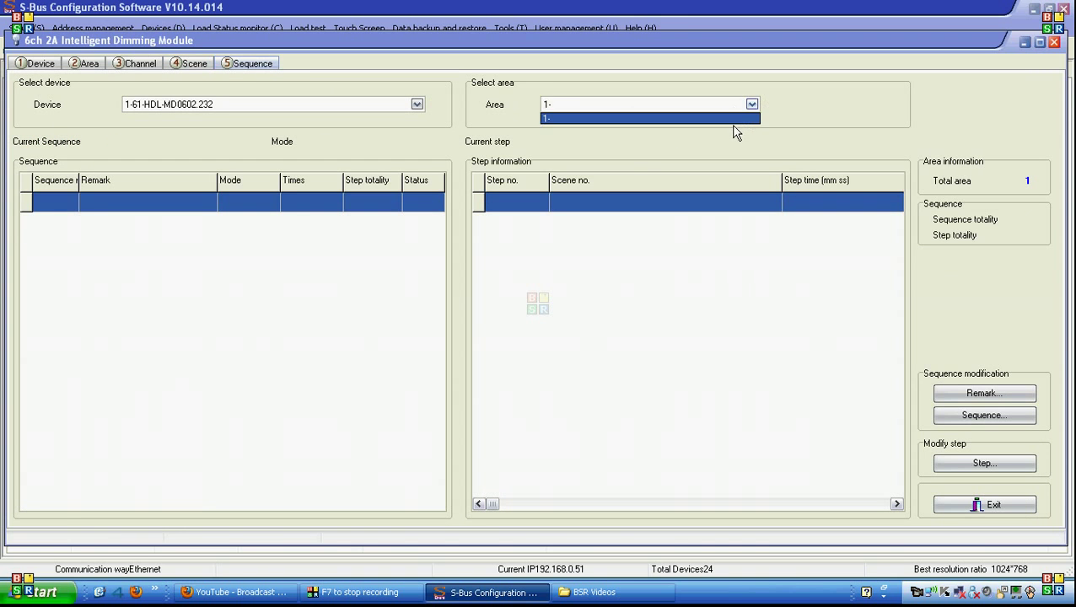
click(733, 122)
click(751, 105)
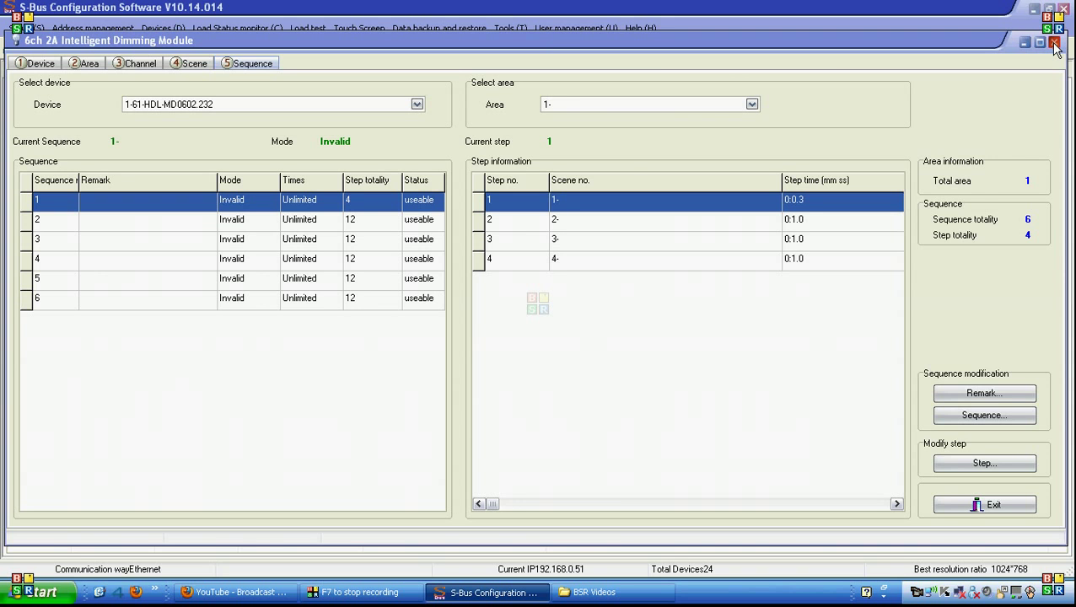
click(95, 65)
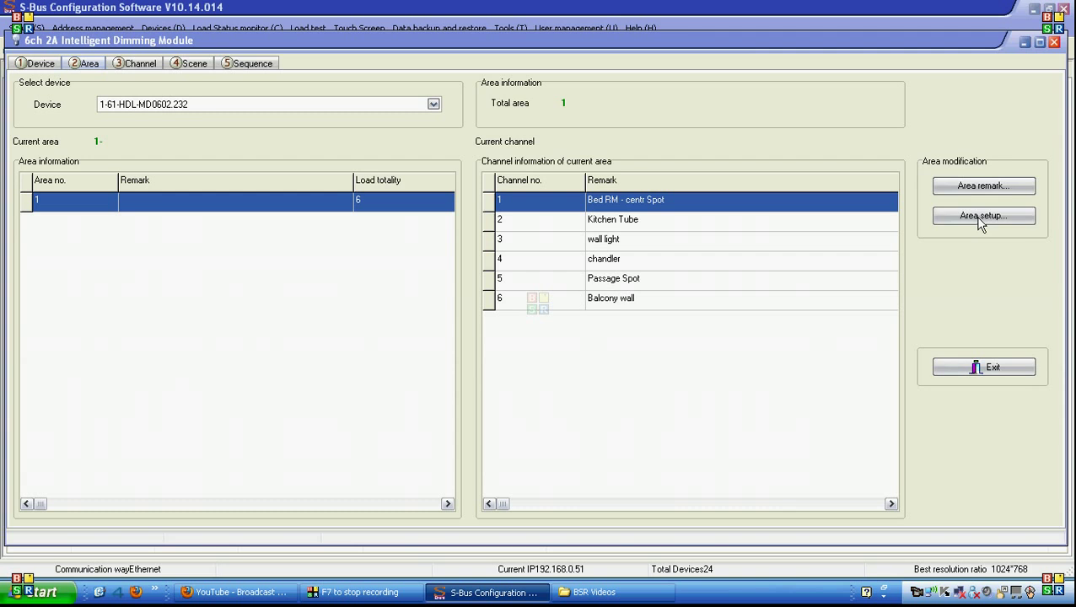
click(980, 217)
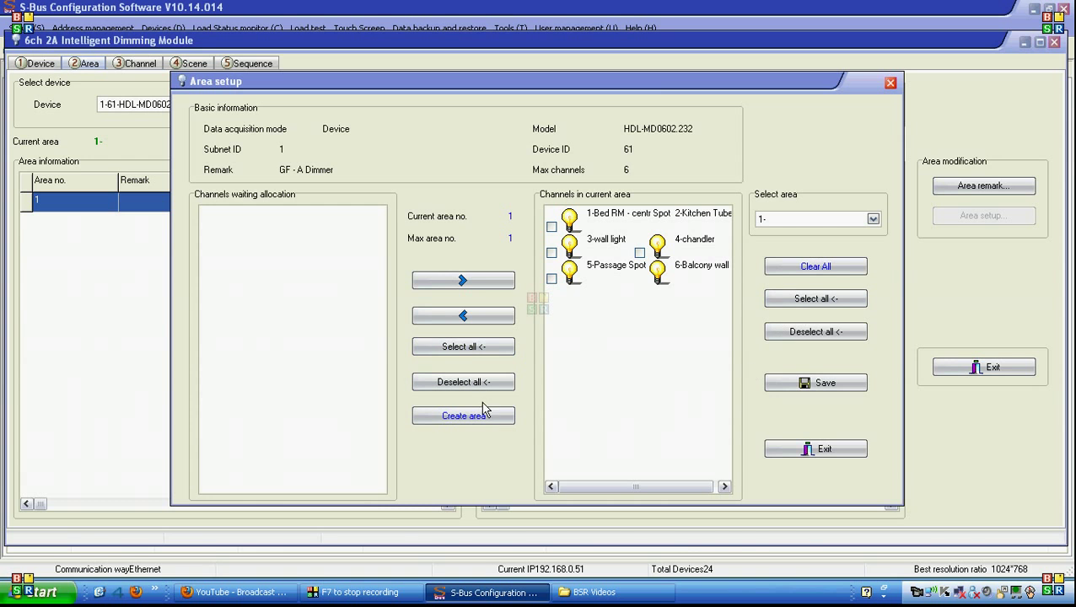
click(479, 417)
click(542, 333)
click(628, 270)
click(552, 278)
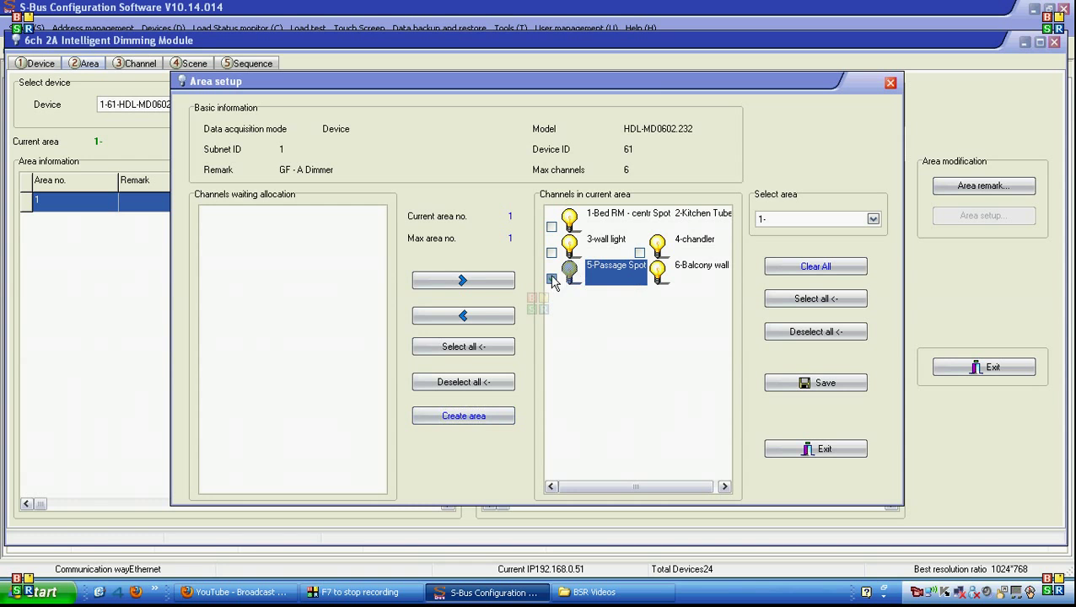
click(473, 318)
click(459, 419)
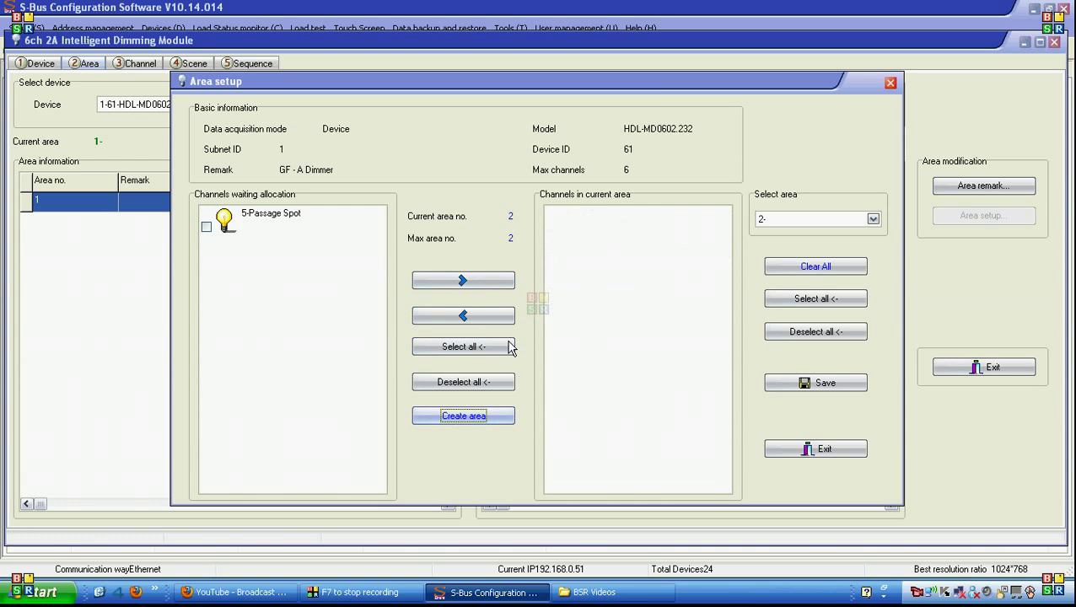
click(473, 291)
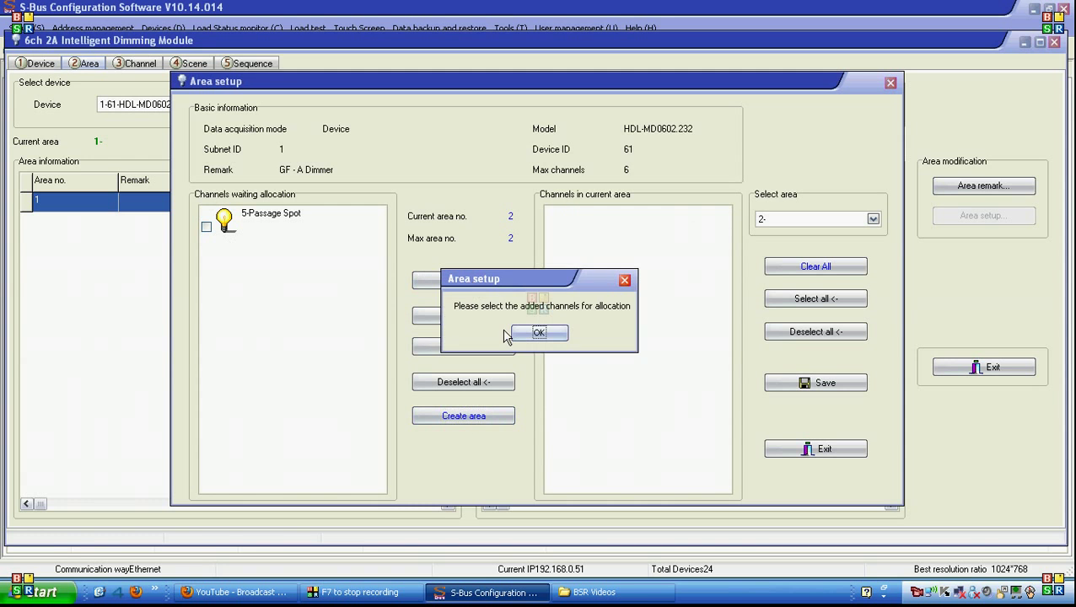
click(506, 336)
click(205, 227)
click(434, 280)
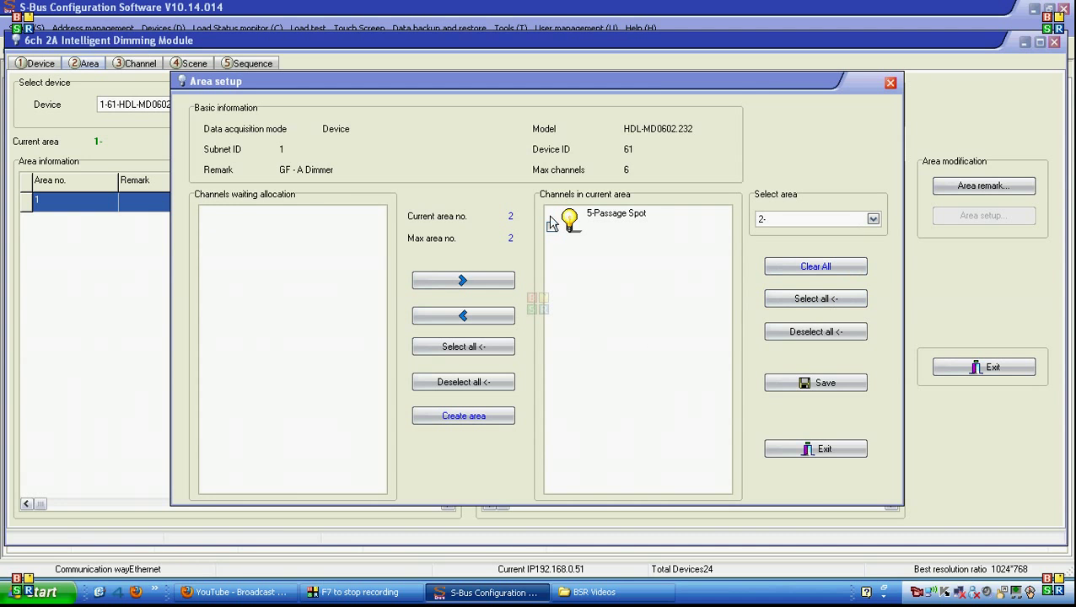
click(823, 448)
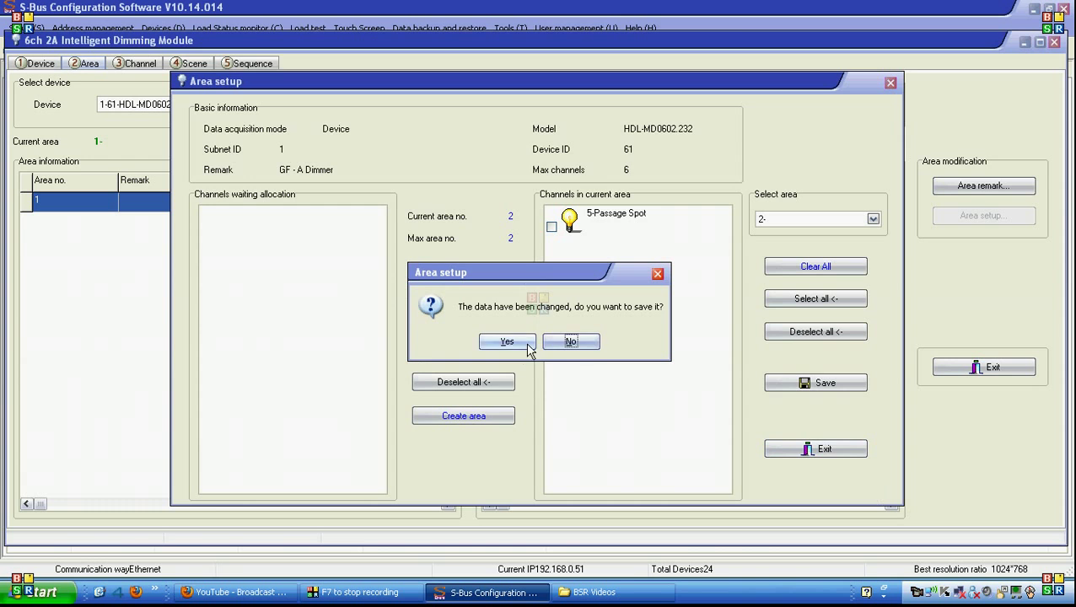
click(570, 344)
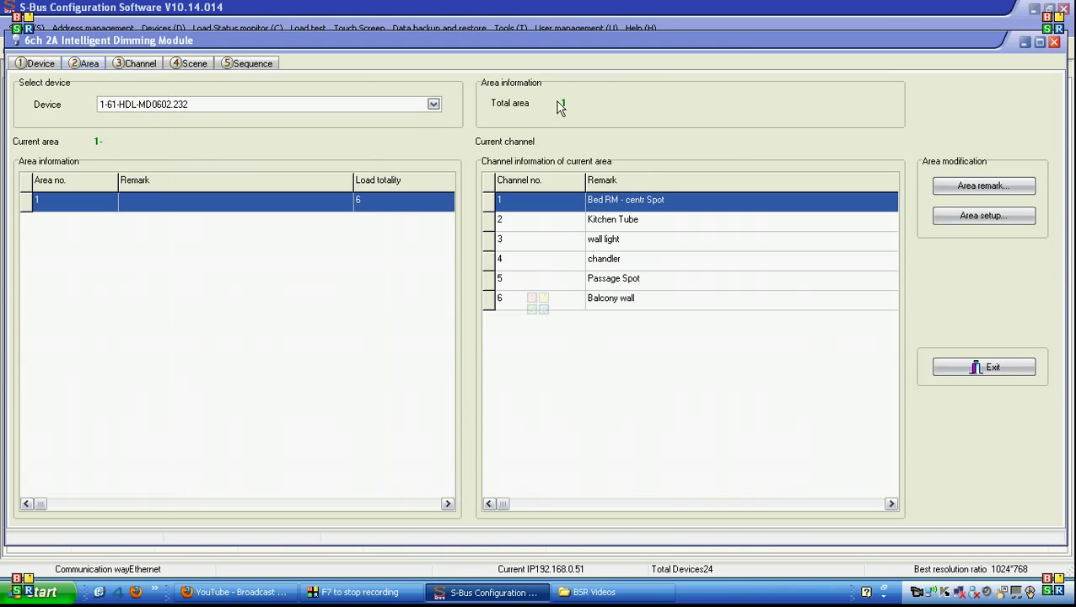
Close the dimmer window and show relay module 62 (Relay B) on its Channel page
click(1056, 43)
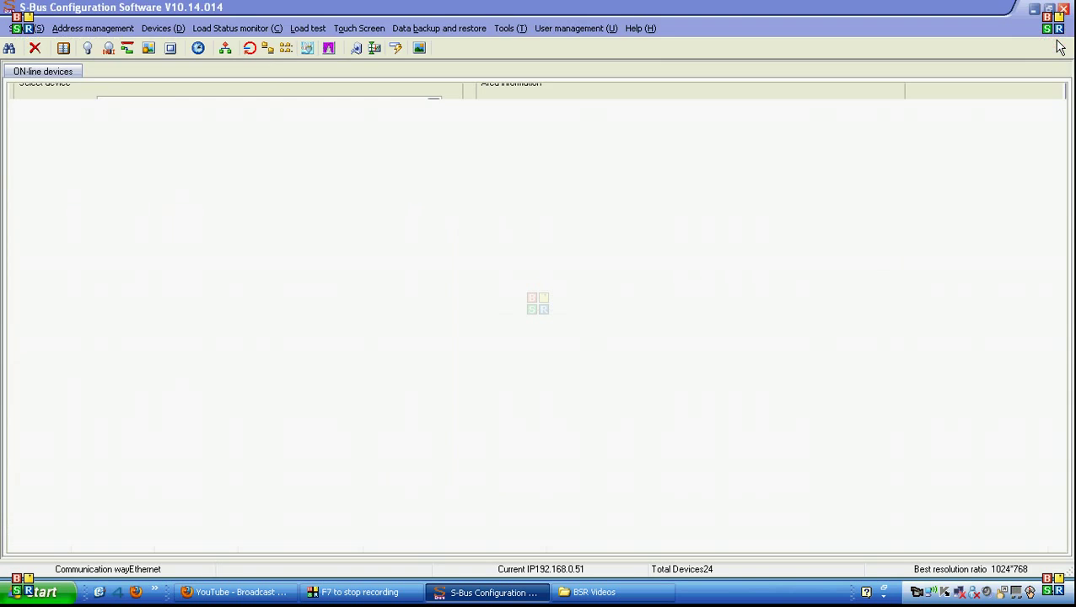
click(545, 252)
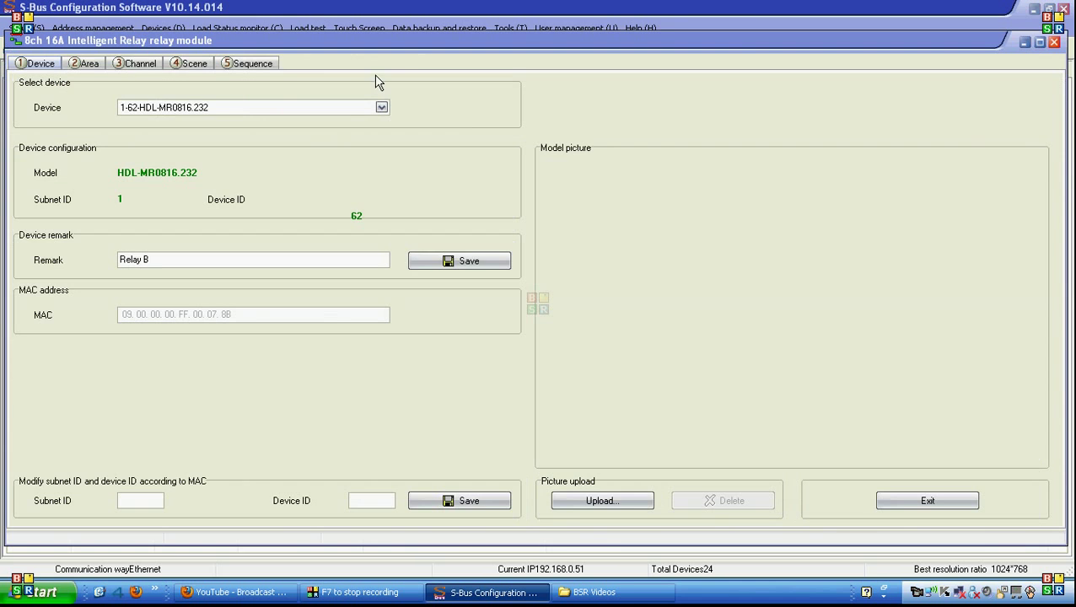
click(133, 66)
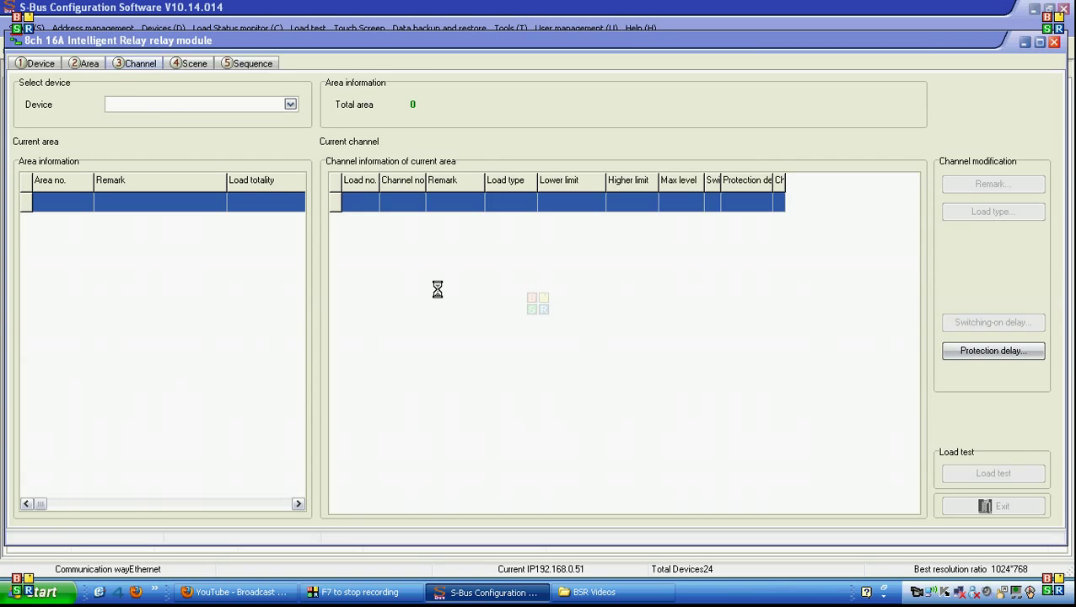
click(990, 352)
click(497, 362)
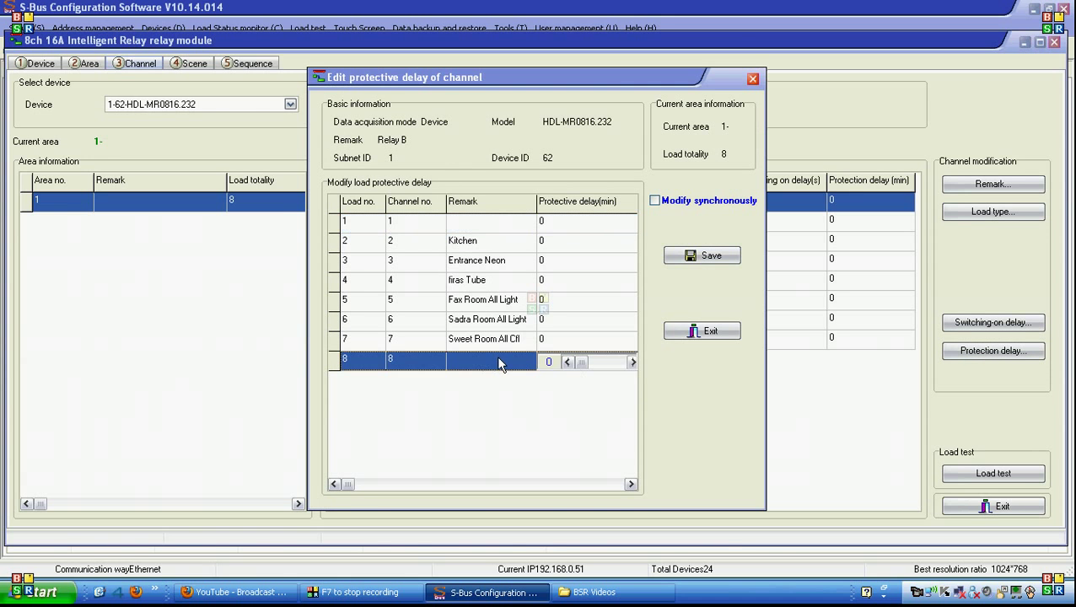
click(632, 363)
click(631, 363)
click(571, 363)
click(710, 337)
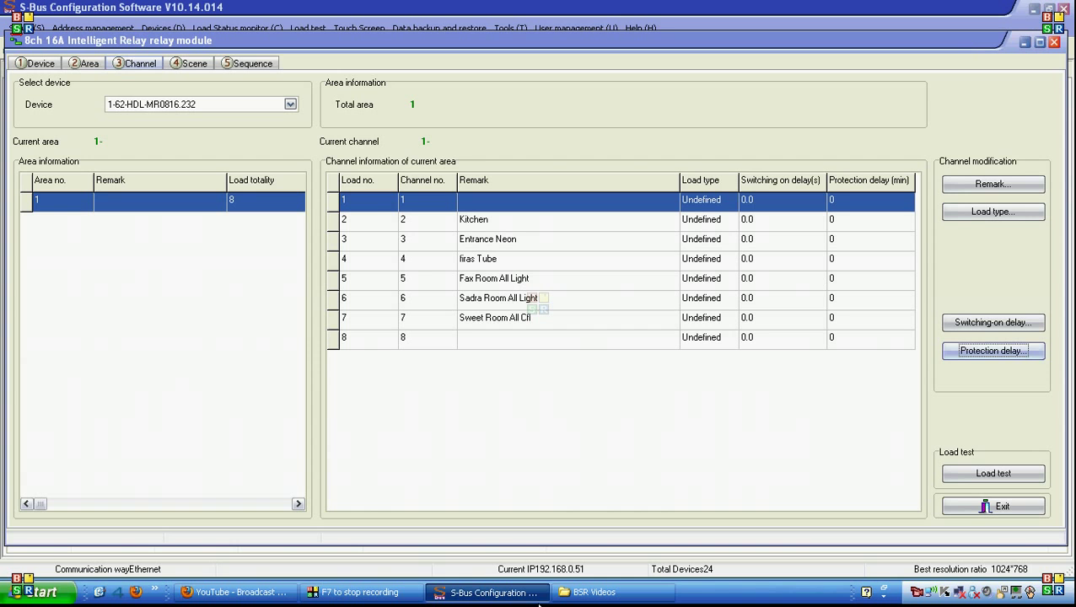
click(354, 592)
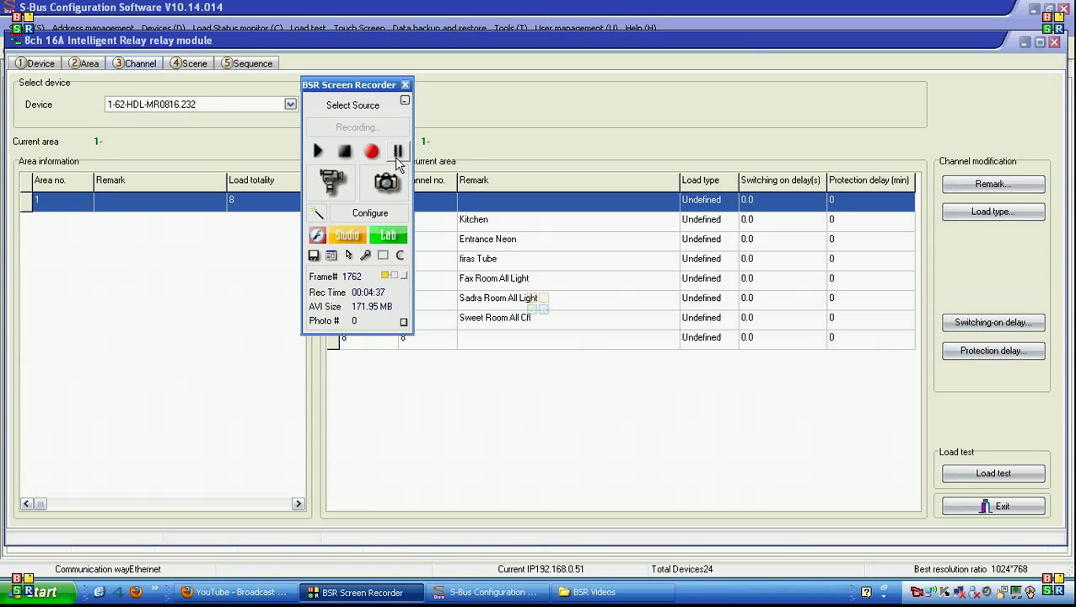